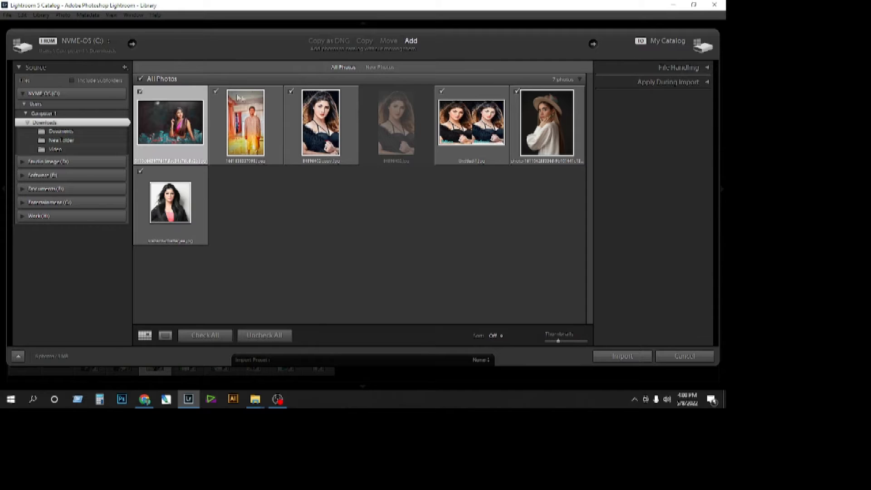
Import only the hat portrait and the saree photo from Downloads, excluding the other available photos.
{"action": "left_click", "coordinate": [291, 92]}
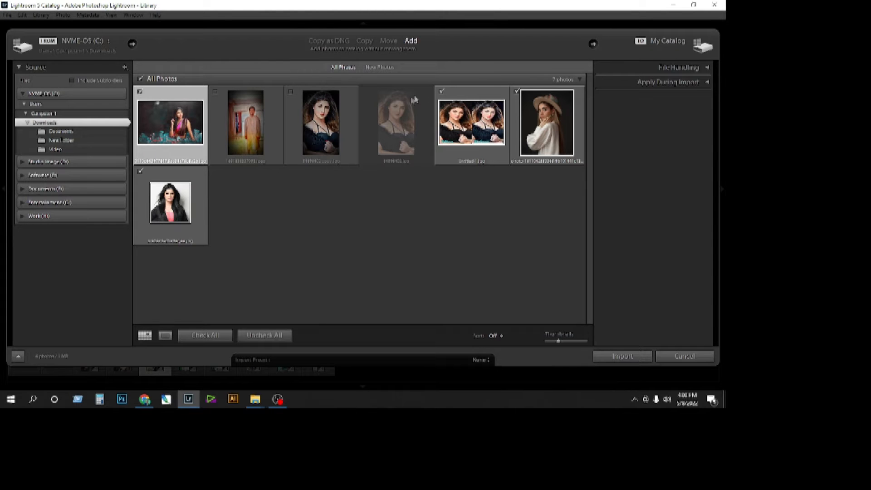
{"action": "left_click", "coordinate": [441, 91]}
{"action": "left_click", "coordinate": [140, 171]}
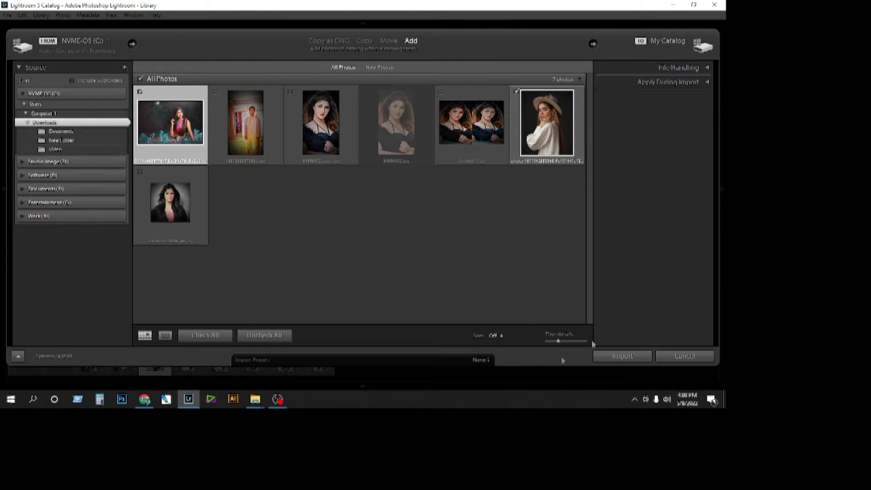
{"action": "left_click", "coordinate": [611, 356]}
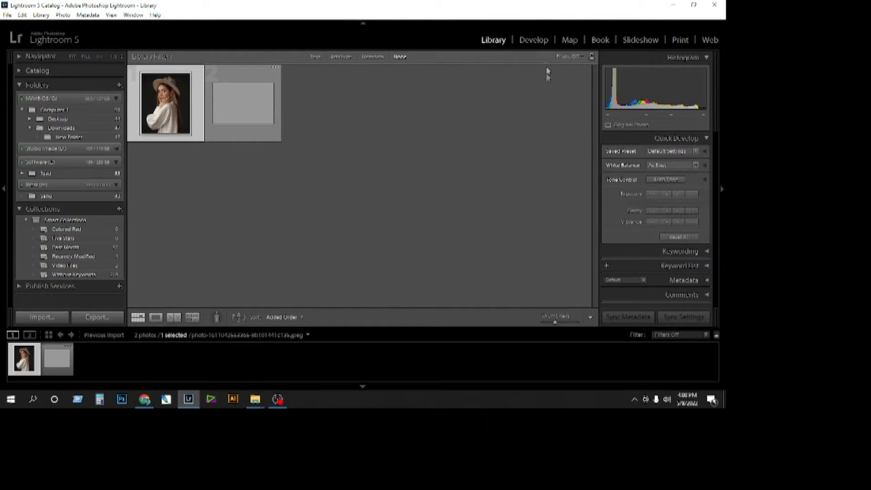
Open the hat portrait for developing and cool its white balance to Temp -21 with a greener Tint.
{"action": "left_click", "coordinate": [528, 40]}
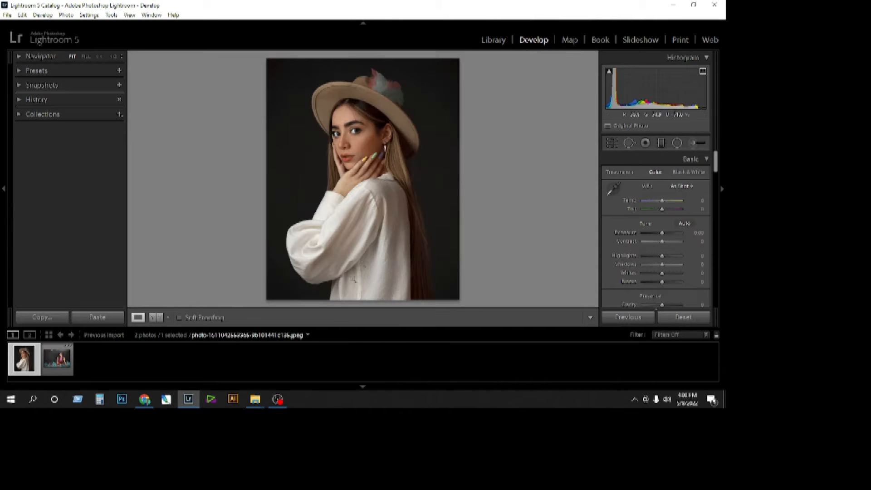
{"action": "left_click", "coordinate": [364, 134]}
{"action": "left_click", "coordinate": [365, 134]}
{"action": "left_click_drag", "start_coordinate": [663, 204], "coordinate": [657, 210]}
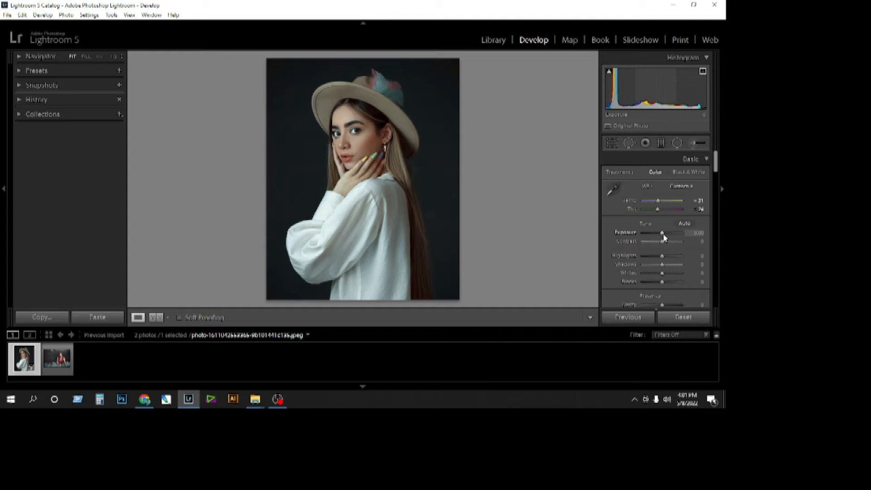
Set the portrait's Exposure to about +0.4, Contrast about +26, Highlights -14, Shadows +24, Whites -7, Blacks +36, Clarity about +5 and Vibrance +12.
{"action": "left_click_drag", "start_coordinate": [662, 234], "coordinate": [670, 281]}
{"action": "left_click_drag", "start_coordinate": [716, 166], "coordinate": [716, 178]}
{"action": "left_click_drag", "start_coordinate": [662, 251], "coordinate": [665, 260]}
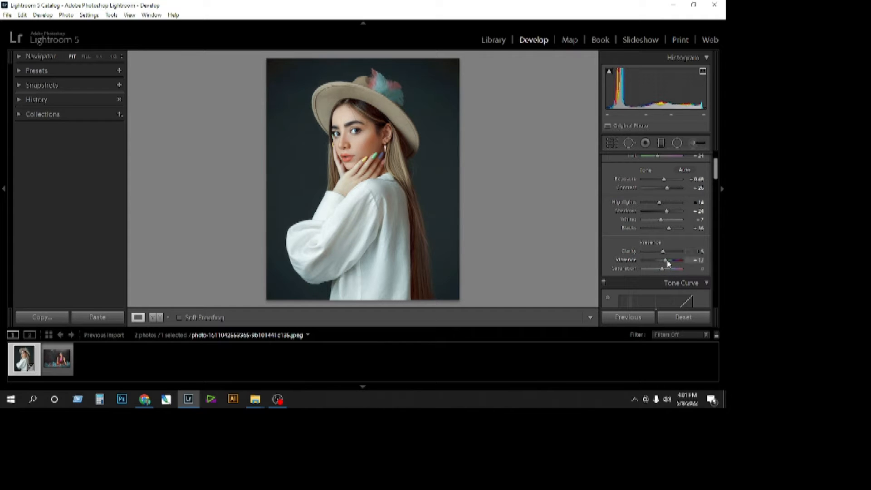
Adjust the portrait's tone curve, and shift its reds to Hue -100 and Saturation -22 with a raised Luminance.
{"action": "left_click_drag", "start_coordinate": [716, 166], "coordinate": [716, 187]}
{"action": "left_click_drag", "start_coordinate": [660, 246], "coordinate": [661, 268]}
{"action": "left_click_drag", "start_coordinate": [718, 198], "coordinate": [624, 220]}
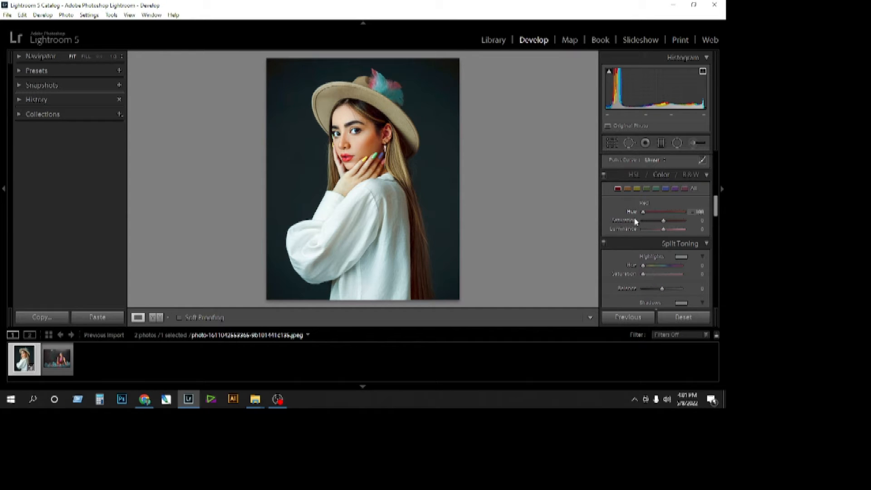
{"action": "left_click", "coordinate": [349, 161]}
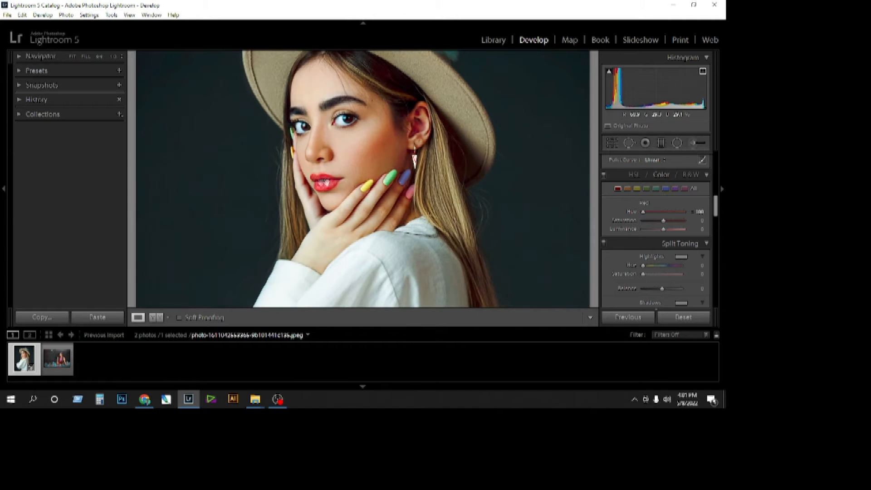
{"action": "mouse_move", "coordinate": [663, 221]}
{"action": "left_mouse_down"}
{"action": "mouse_move", "coordinate": [679, 223]}
{"action": "mouse_move", "coordinate": [652, 227]}
{"action": "mouse_move", "coordinate": [672, 233]}
{"action": "left_mouse_up"}
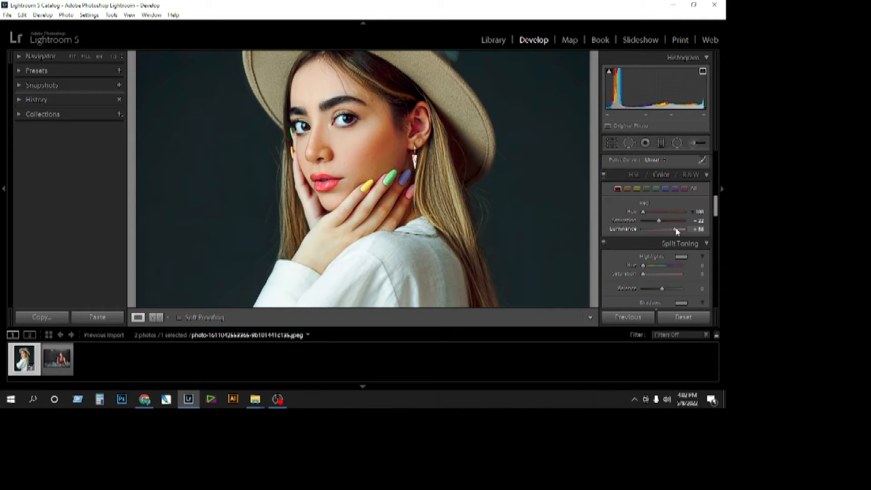
{"action": "left_click", "coordinate": [482, 187]}
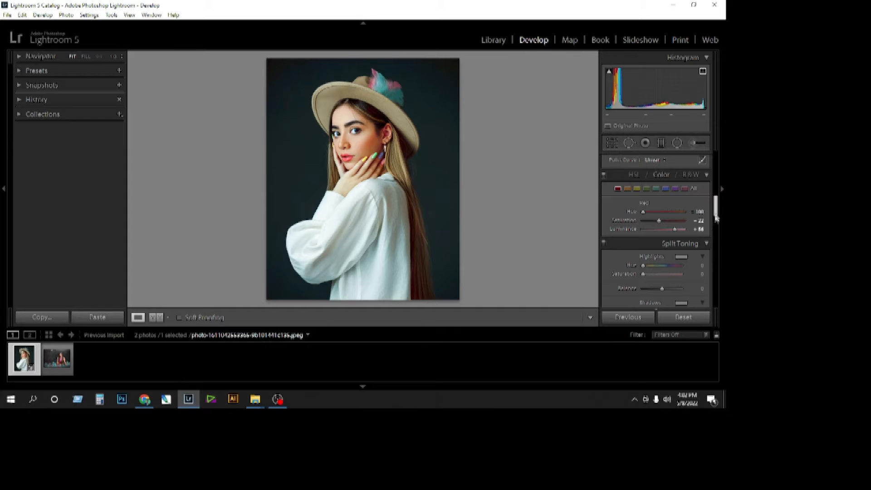
Sharpen the hat portrait with an Amount of about 34, checking the effect on the enlarged face.
{"action": "scroll", "coordinate": [717, 218], "scroll_direction": "down", "scroll_amount": 2}
{"action": "scroll", "coordinate": [717, 220], "scroll_direction": "down", "scroll_amount": 4}
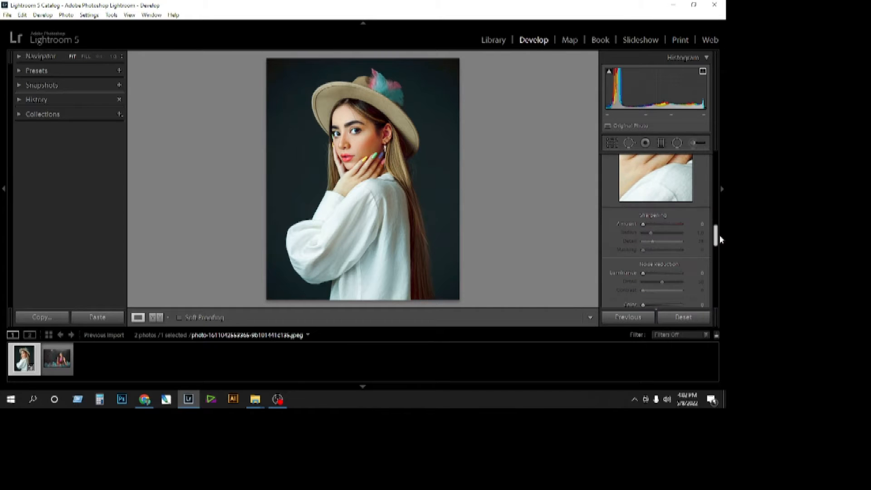
{"action": "left_click_drag", "start_coordinate": [647, 224], "coordinate": [677, 227]}
{"action": "left_click", "coordinate": [353, 200]}
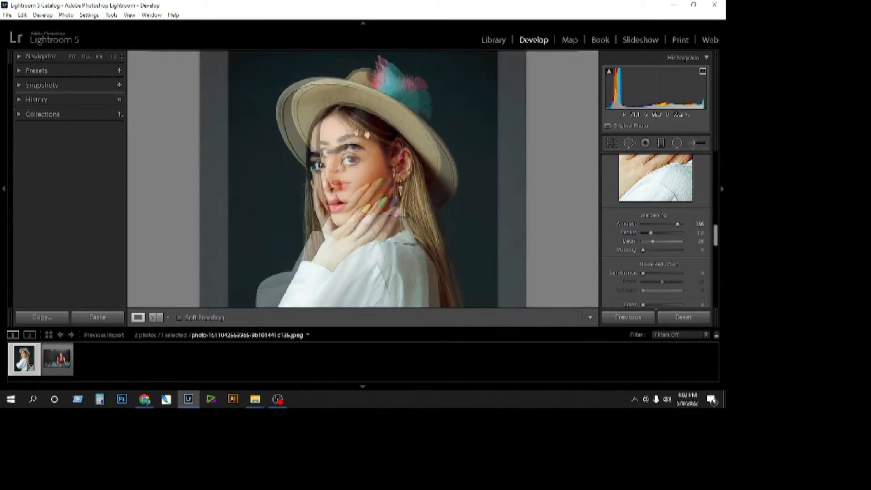
{"action": "mouse_move", "coordinate": [674, 225]}
{"action": "left_mouse_down"}
{"action": "mouse_move", "coordinate": [624, 228]}
{"action": "mouse_move", "coordinate": [677, 224]}
{"action": "left_mouse_up"}
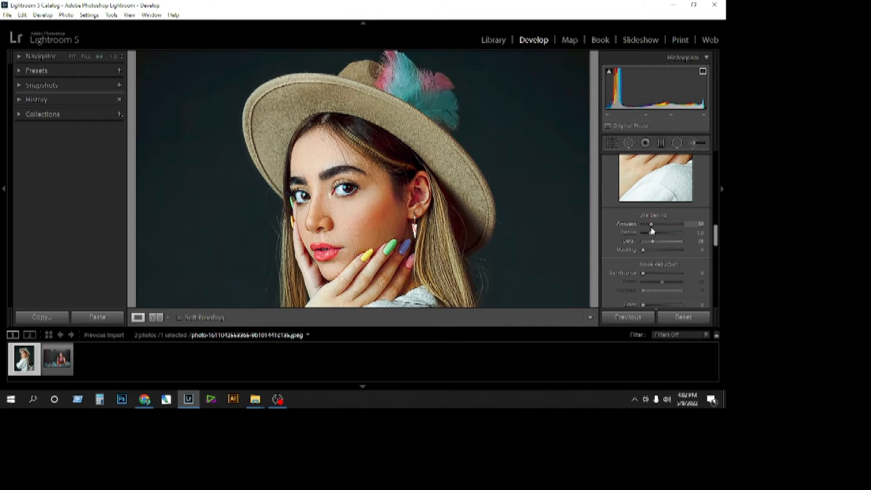
{"action": "key", "text": "z"}
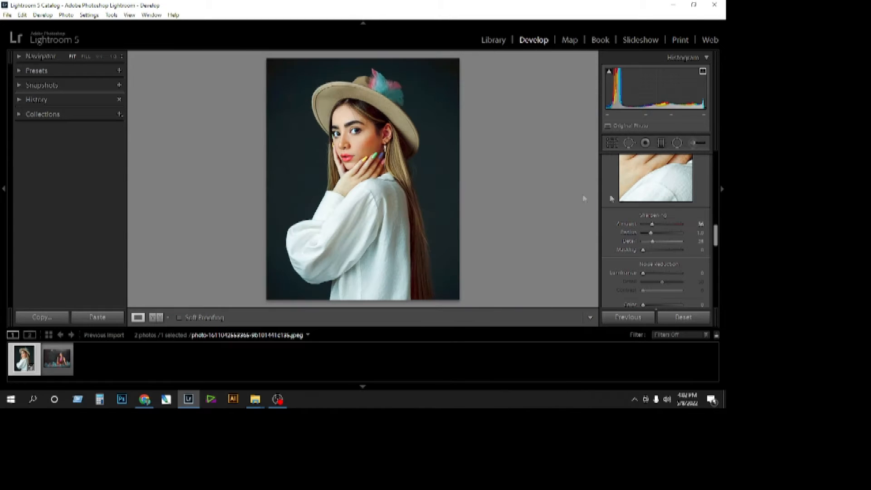
Reduce the portrait's noise with a Luminance value of about 34.
{"action": "scroll", "coordinate": [662, 245], "scroll_direction": "down", "scroll_amount": 2}
{"action": "left_click", "coordinate": [658, 230]}
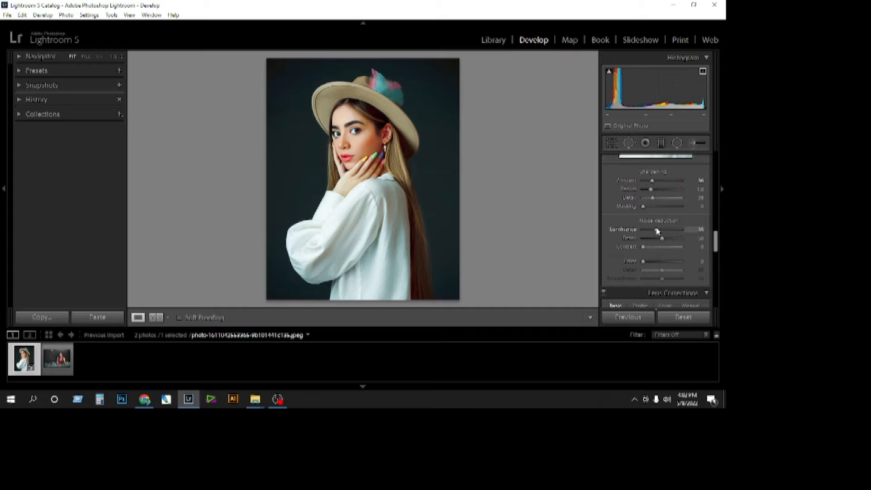
{"action": "left_click_drag", "start_coordinate": [716, 241], "coordinate": [715, 245]}
{"action": "left_click_drag", "start_coordinate": [644, 231], "coordinate": [716, 268]}
Add a post-crop vignette to the portrait with Amount -14 and a raised Midpoint.
{"action": "left_click_drag", "start_coordinate": [663, 240], "coordinate": [632, 270]}
{"action": "scroll", "coordinate": [713, 272], "scroll_direction": "down", "scroll_amount": 1}
{"action": "left_click", "coordinate": [722, 278]}
{"action": "mouse_move", "coordinate": [720, 195]}
Try a Red Primary hue of -48 in the portrait's Camera Calibration and undo it.
{"action": "left_click_drag", "start_coordinate": [717, 276], "coordinate": [716, 297]}
{"action": "mouse_move", "coordinate": [662, 226]}
{"action": "left_mouse_down"}
{"action": "mouse_move", "coordinate": [677, 226]}
{"action": "mouse_move", "coordinate": [655, 231]}
{"action": "left_mouse_up"}
{"action": "key", "text": "ctrl+z"}
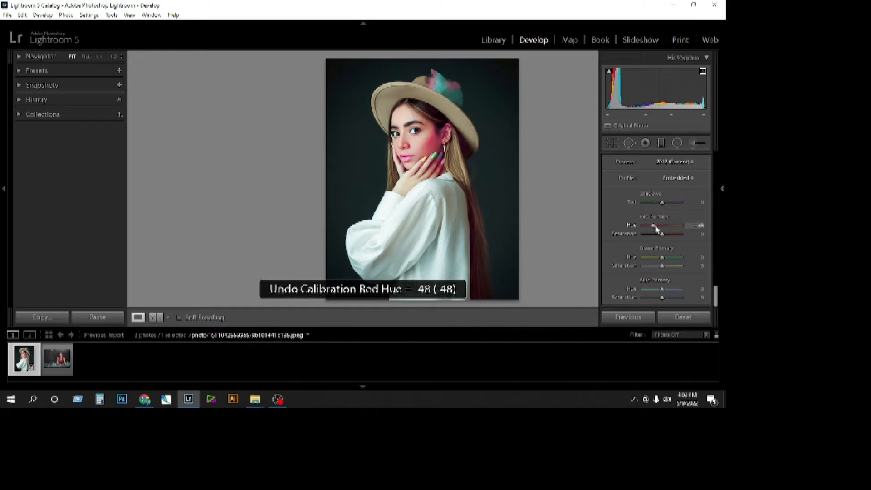
Set the portrait's Green Primary hue to +2 in Camera Calibration.
{"action": "left_click_drag", "start_coordinate": [662, 257], "coordinate": [676, 264]}
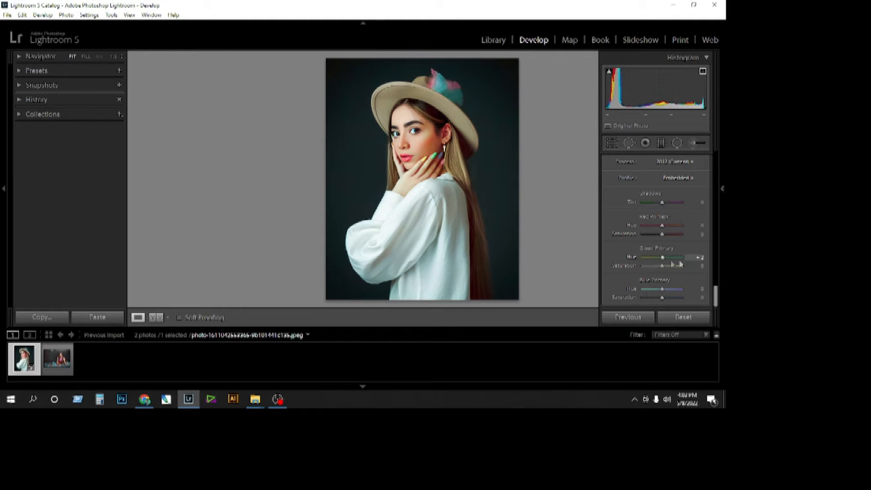
{"action": "left_click", "coordinate": [716, 200]}
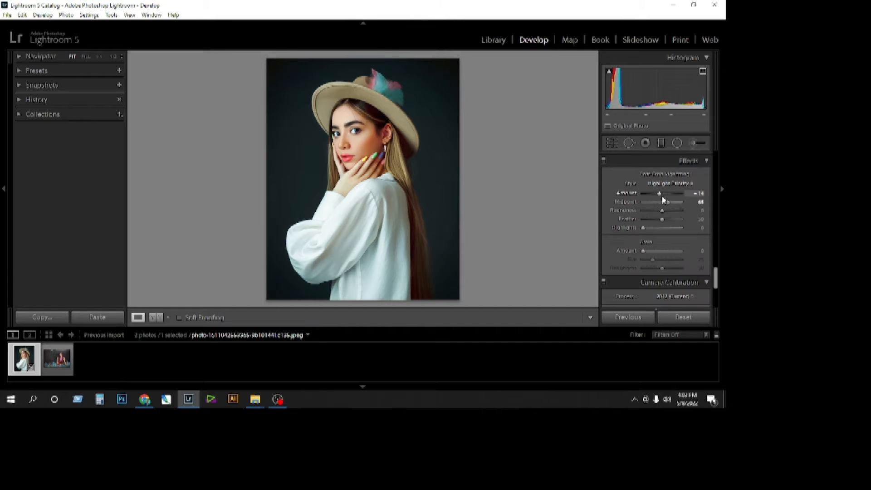
Copy the hat portrait's develop settings, try pasting them onto the saree photo, and undo the paste.
{"action": "left_click", "coordinate": [40, 317]}
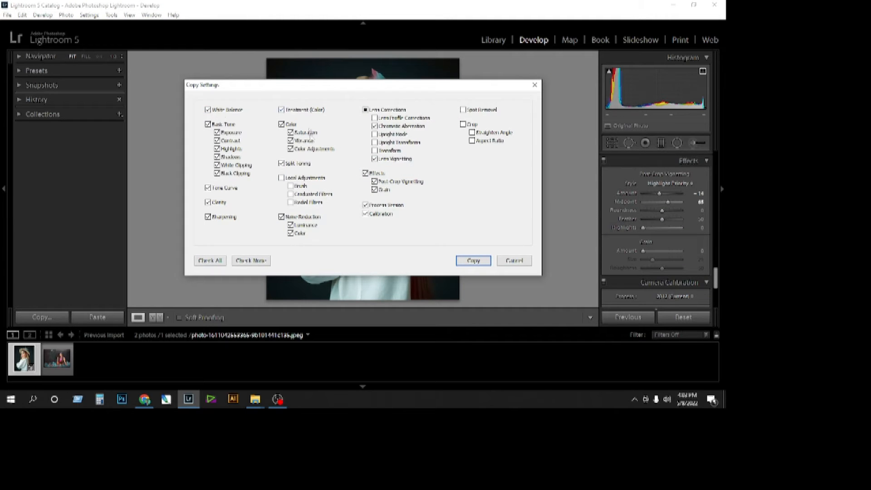
{"action": "left_click", "coordinate": [380, 111]}
{"action": "left_click", "coordinate": [474, 264]}
{"action": "left_click", "coordinate": [70, 350]}
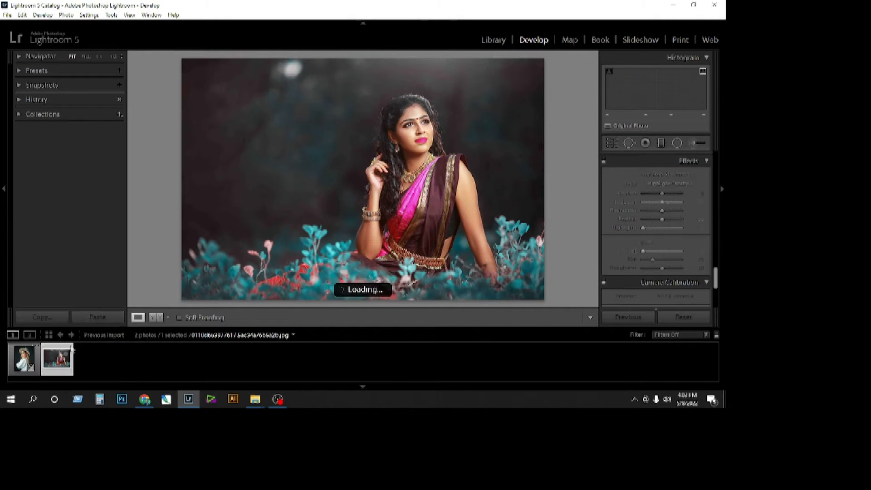
{"action": "left_click", "coordinate": [100, 317]}
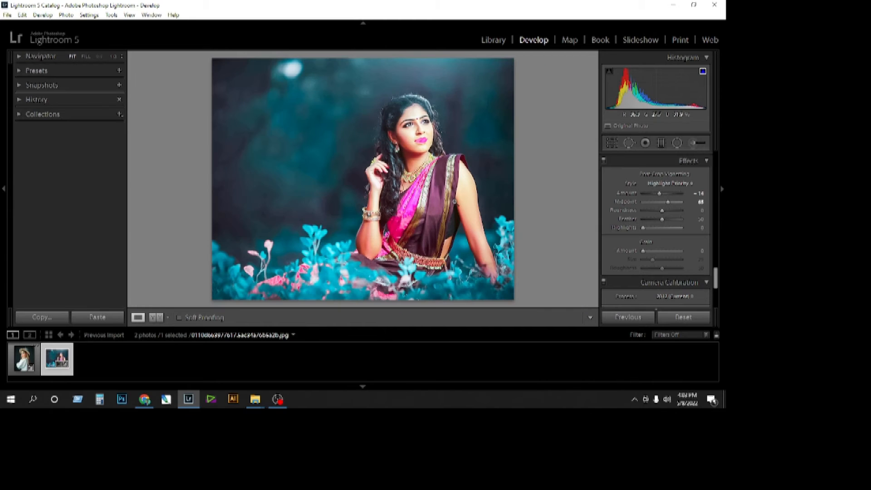
{"action": "key", "text": "ctrl+z"}
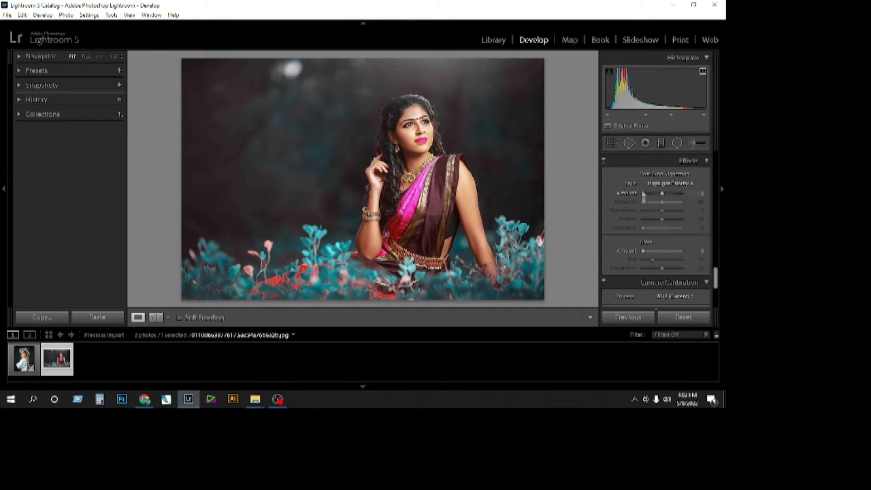
Try a cooler Temp of -33 on the hat portrait, undo it, and settle on about -24.
{"action": "key", "text": "Left"}
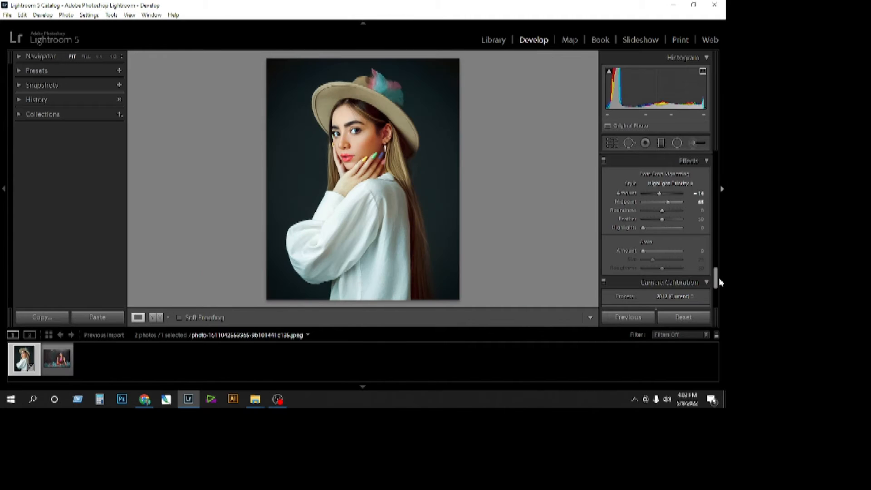
{"action": "left_click_drag", "start_coordinate": [721, 280], "coordinate": [726, 153]}
{"action": "left_click_drag", "start_coordinate": [659, 205], "coordinate": [656, 203]}
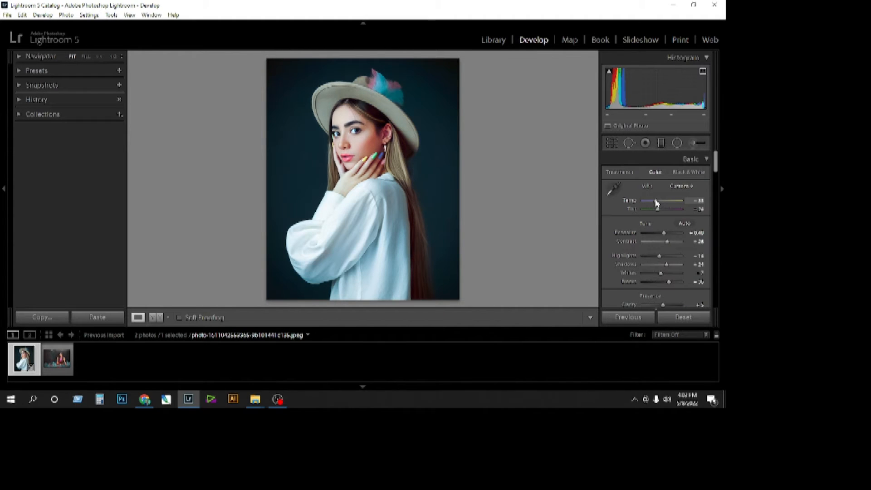
{"action": "key", "text": "ctrl+z"}
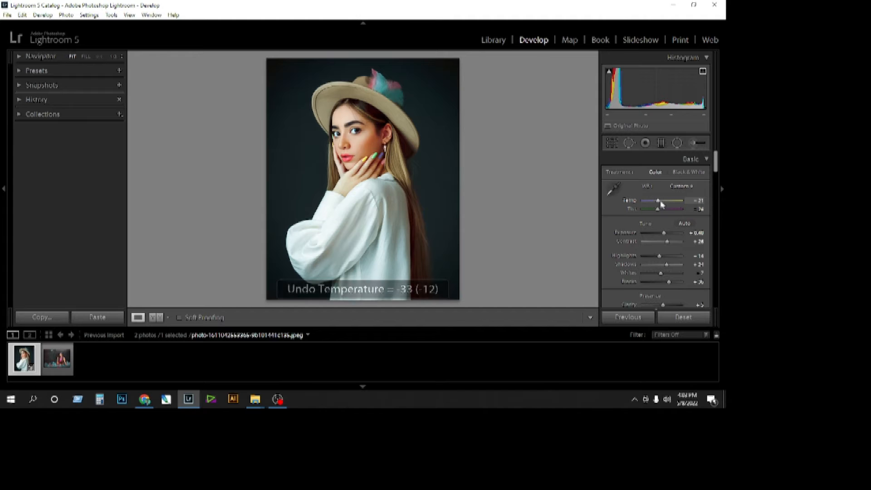
Copy the portrait's settings again with the adjusted Temp, try them on the saree photo, and undo the paste.
{"action": "left_click", "coordinate": [58, 359]}
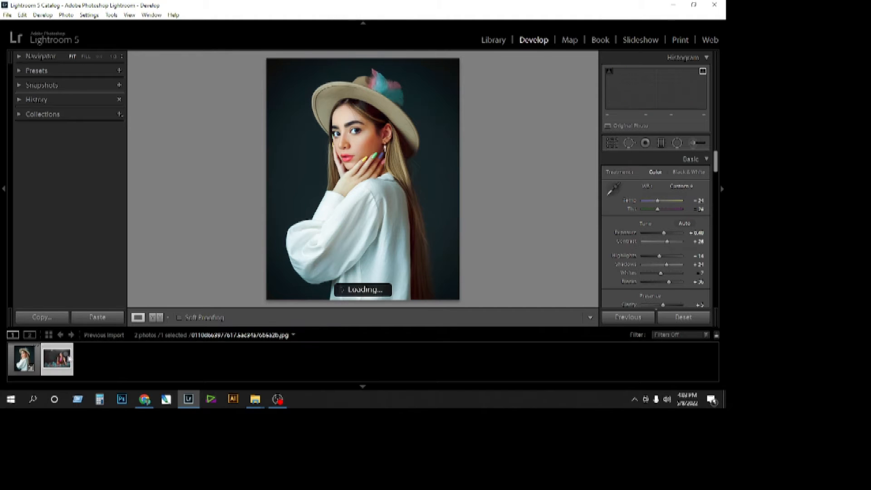
{"action": "left_click", "coordinate": [39, 318]}
{"action": "key", "text": "Return"}
{"action": "left_click", "coordinate": [57, 358]}
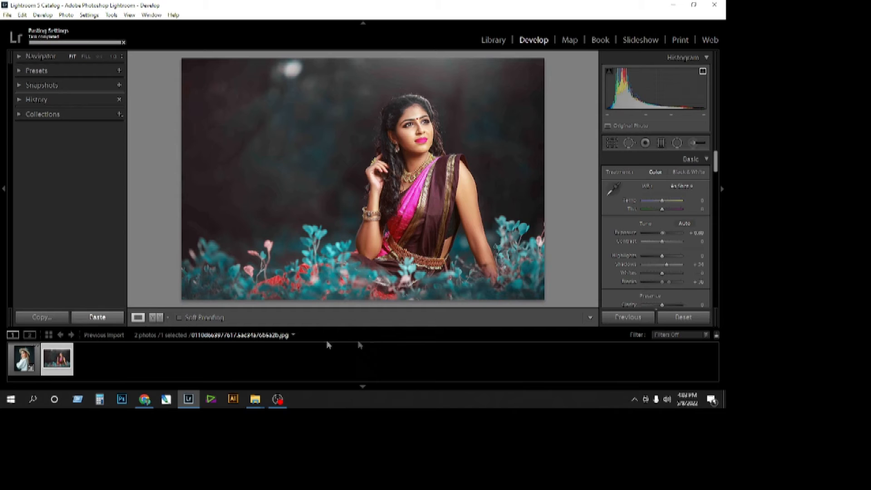
{"action": "left_click", "coordinate": [104, 317]}
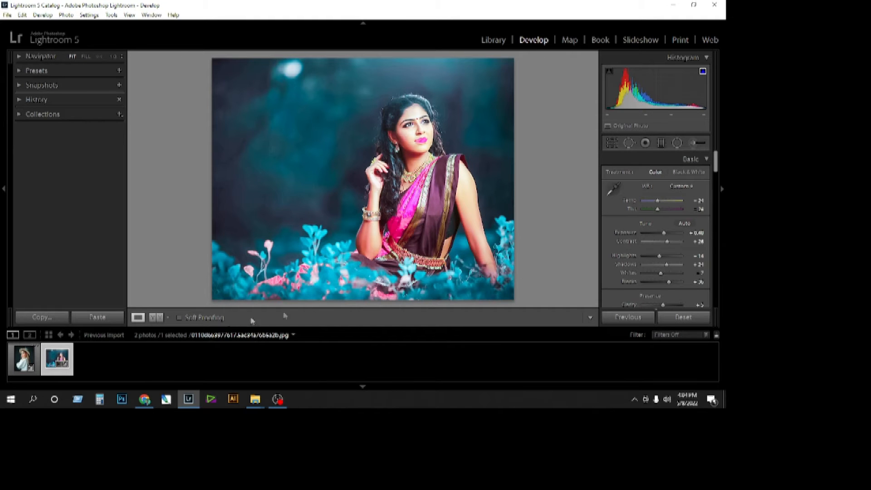
{"action": "key", "text": "ctrl+z"}
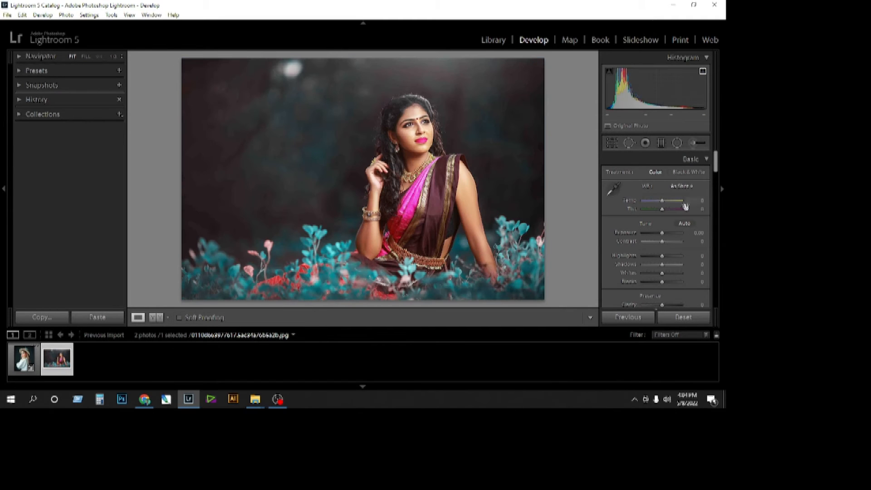
Set the saree photo to Temp -10, Tint +14, Exposure about -0.4, Highlights +17, Shadows +38, Whites +17 and Blacks +26, and adjust its Presence values.
{"action": "left_click_drag", "start_coordinate": [663, 203], "coordinate": [670, 281]}
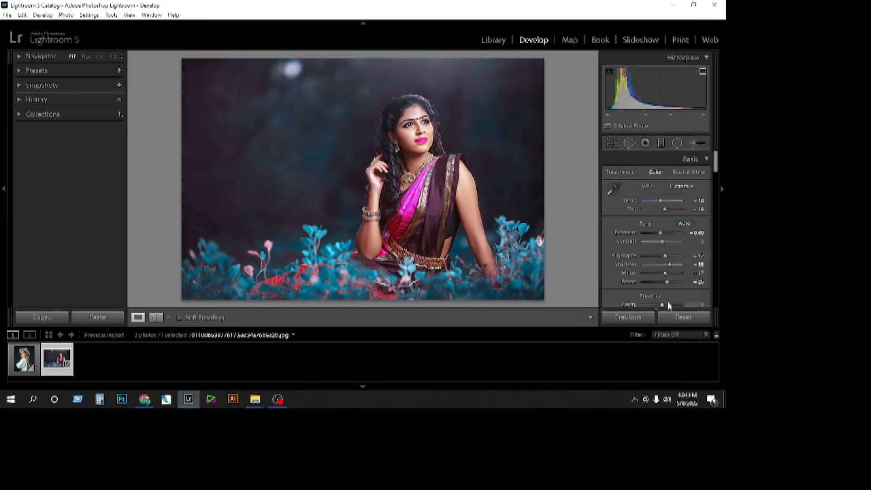
{"action": "left_click_drag", "start_coordinate": [716, 170], "coordinate": [717, 187]}
{"action": "left_click_drag", "start_coordinate": [662, 207], "coordinate": [669, 228]}
Adjust the saree photo's tone curve regions.
{"action": "left_click_drag", "start_coordinate": [714, 175], "coordinate": [715, 189]}
{"action": "left_click_drag", "start_coordinate": [662, 217], "coordinate": [643, 229]}
Apply sharpening and noise reduction to the saree photo.
{"action": "scroll", "coordinate": [666, 230], "scroll_direction": "down", "scroll_amount": 4}
{"action": "scroll", "coordinate": [716, 206], "scroll_direction": "down", "scroll_amount": 3}
{"action": "scroll", "coordinate": [714, 219], "scroll_direction": "down", "scroll_amount": 3}
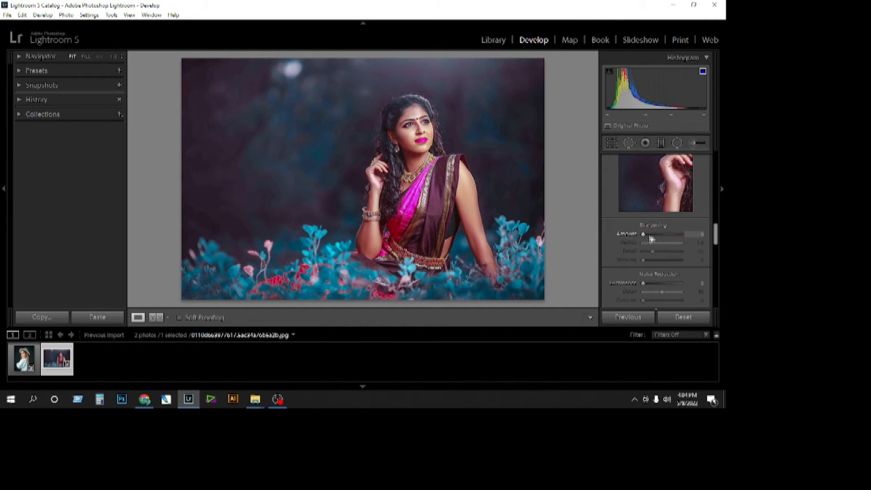
{"action": "left_click_drag", "start_coordinate": [715, 234], "coordinate": [716, 248]}
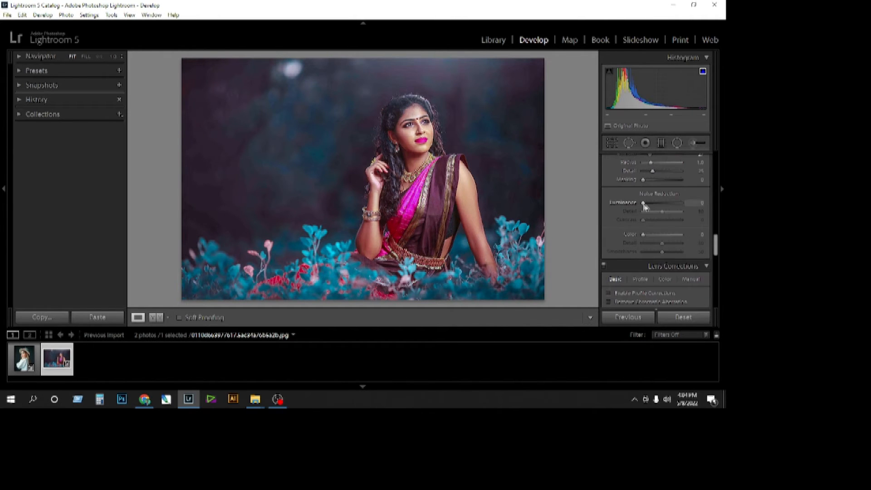
{"action": "left_click", "coordinate": [659, 220]}
{"action": "left_click", "coordinate": [672, 235]}
Darken the saree photo's edges with a post-crop vignette Amount of about -31.
{"action": "left_click_drag", "start_coordinate": [716, 245], "coordinate": [716, 274]}
{"action": "mouse_move", "coordinate": [661, 213]}
{"action": "left_mouse_down"}
{"action": "mouse_move", "coordinate": [635, 218]}
{"action": "mouse_move", "coordinate": [666, 217]}
{"action": "mouse_move", "coordinate": [646, 215]}
{"action": "mouse_move", "coordinate": [655, 215]}
{"action": "left_mouse_up"}
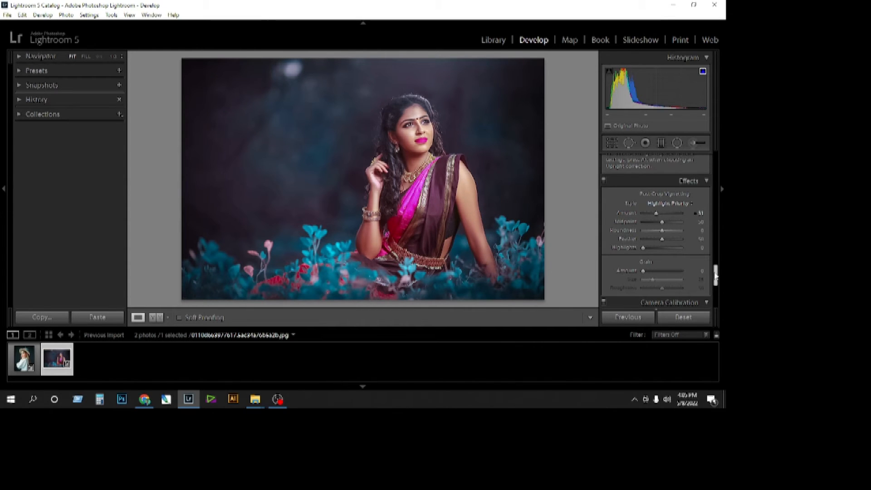
Calibrate the saree photo with Shadows Tint +21, Red Primary Hue +19 and Saturation -12, and Green Primary Hue +33 and Saturation +10.
{"action": "left_click_drag", "start_coordinate": [716, 278], "coordinate": [715, 286]}
{"action": "left_click_drag", "start_coordinate": [660, 247], "coordinate": [661, 280]}
{"action": "left_click_drag", "start_coordinate": [715, 288], "coordinate": [716, 293]}
{"action": "left_click_drag", "start_coordinate": [662, 286], "coordinate": [716, 301]}
Try a lower Blue Primary hue, return it to 0, and raise the Blue Primary saturation.
{"action": "mouse_move", "coordinate": [659, 291]}
{"action": "left_mouse_down"}
{"action": "mouse_move", "coordinate": [668, 290]}
{"action": "mouse_move", "coordinate": [651, 291]}
{"action": "left_mouse_up"}
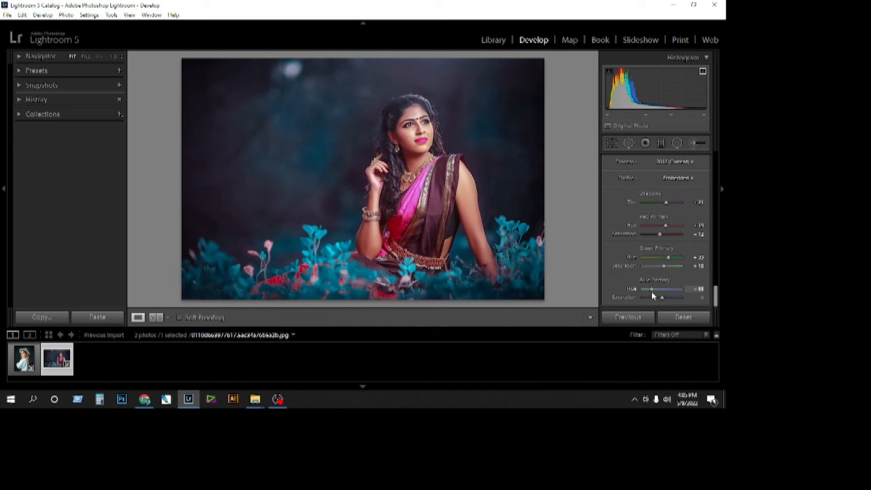
{"action": "left_click_drag", "start_coordinate": [661, 298], "coordinate": [681, 301]}
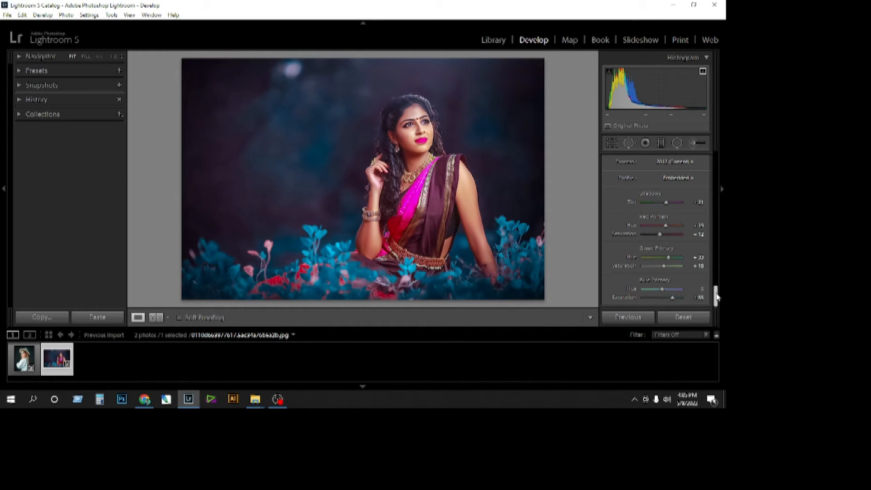
Try a Blue Primary hue shift and a split-toning Highlights Saturation of 64 on the saree photo, undoing both.
{"action": "mouse_move", "coordinate": [663, 291]}
{"action": "left_mouse_down"}
{"action": "mouse_move", "coordinate": [644, 289]}
{"action": "mouse_move", "coordinate": [662, 291]}
{"action": "left_mouse_up"}
{"action": "key", "text": "ctrl+z"}
{"action": "key", "text": "ctrl+z"}
{"action": "left_click_drag", "start_coordinate": [716, 295], "coordinate": [725, 207]}
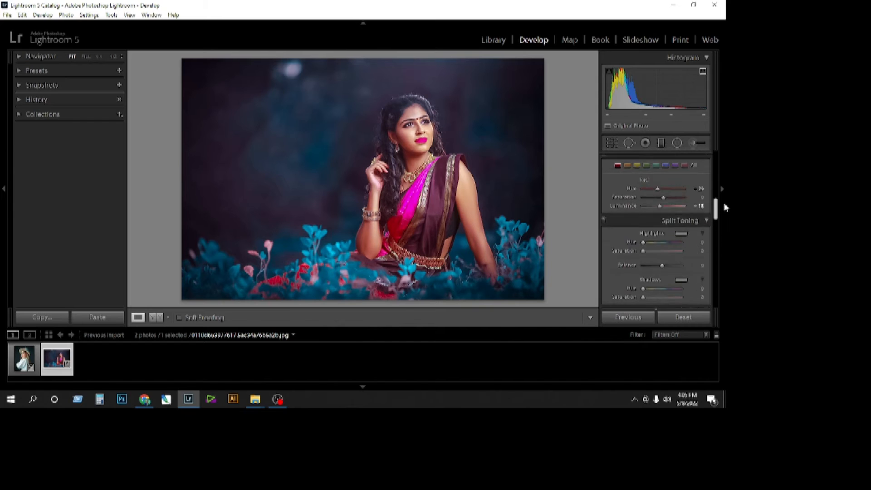
{"action": "left_click_drag", "start_coordinate": [643, 263], "coordinate": [667, 271]}
{"action": "key", "text": "ctrl+z"}
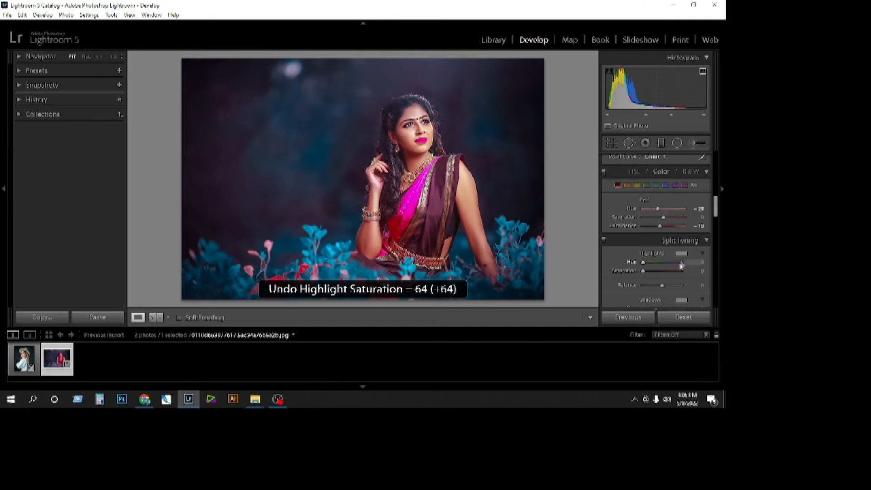
Cool the saree photo's white balance to a Temp of about -21 and check the image.
{"action": "left_click_drag", "start_coordinate": [710, 207], "coordinate": [720, 181]}
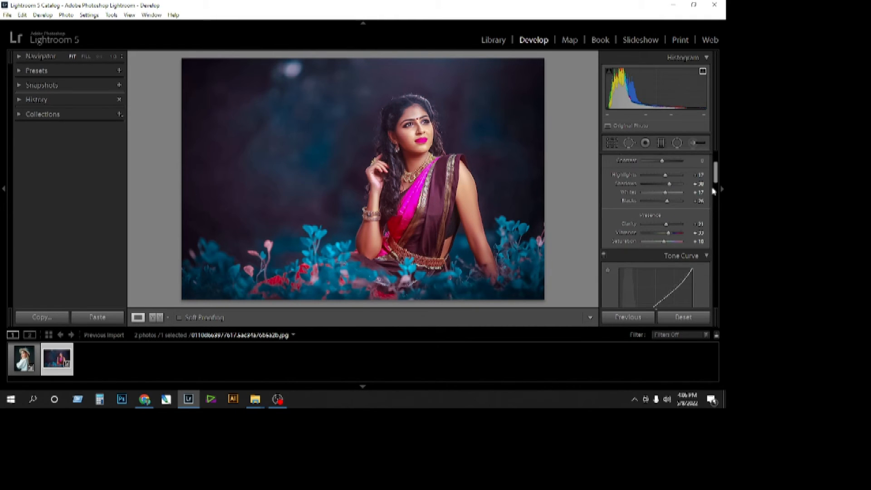
{"action": "scroll", "coordinate": [705, 193], "scroll_direction": "up", "scroll_amount": 3}
{"action": "left_click_drag", "start_coordinate": [660, 202], "coordinate": [658, 203]}
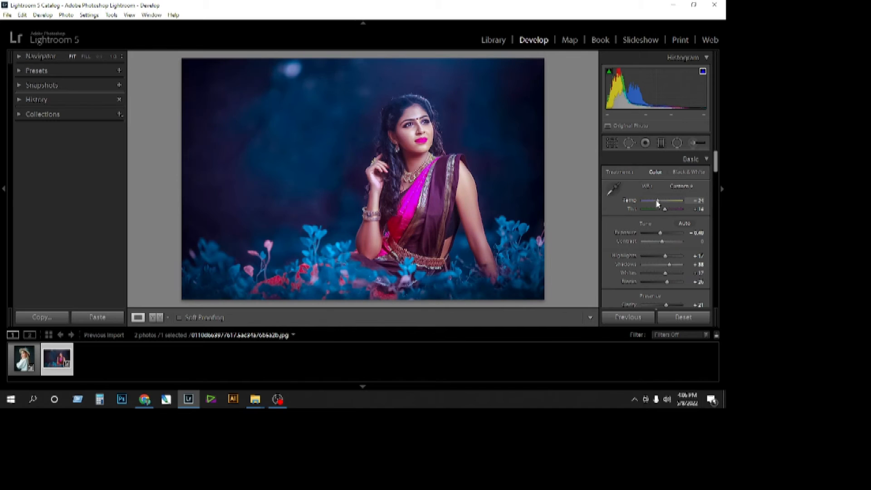
{"action": "left_click", "coordinate": [512, 183]}
{"action": "left_click", "coordinate": [522, 173]}
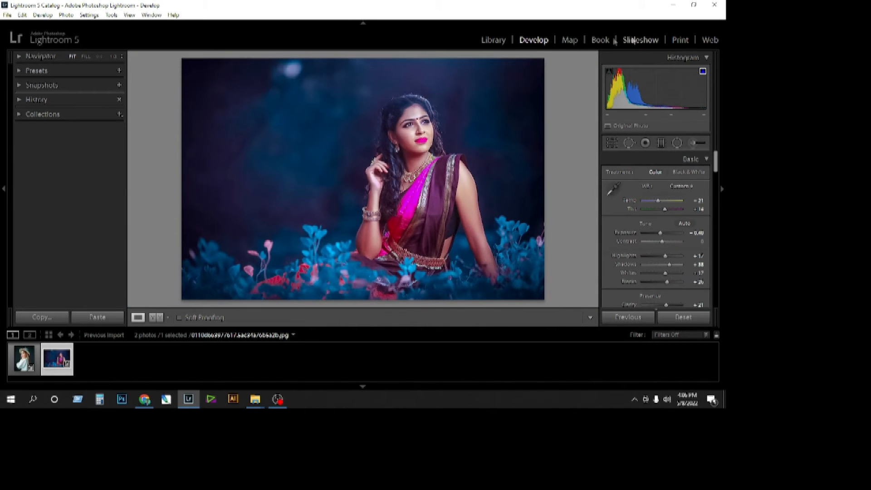
View the Map module and the Book layout, dismissing the map notice.
{"action": "left_click", "coordinate": [569, 39]}
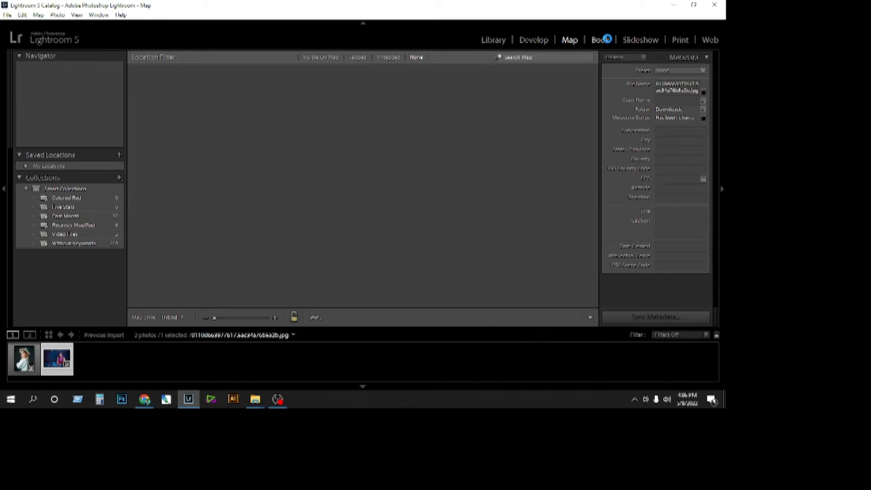
{"action": "left_click", "coordinate": [607, 39]}
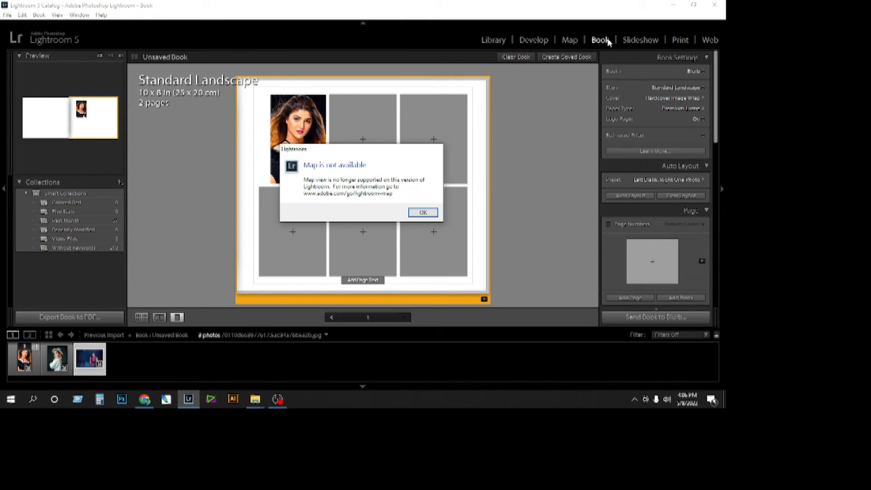
{"action": "left_click", "coordinate": [417, 213]}
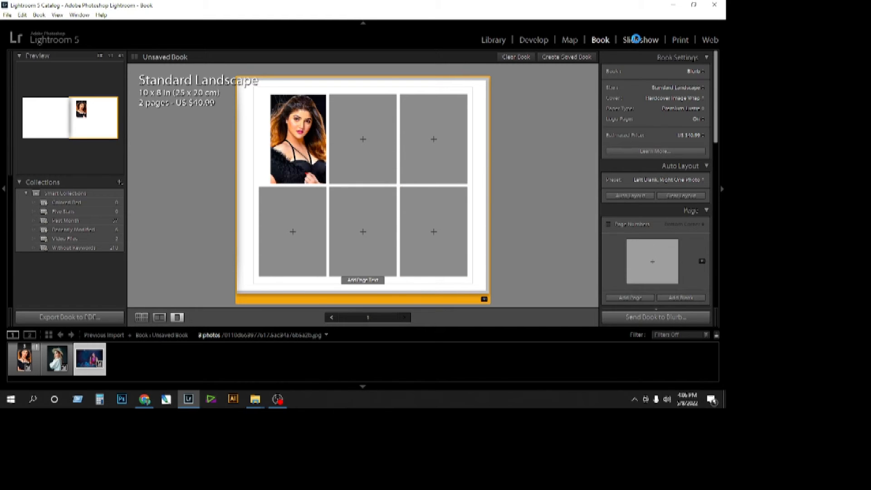
Set the Cast Shadow opacity to about 51% for the slideshow and look through its options.
{"action": "left_click", "coordinate": [637, 39]}
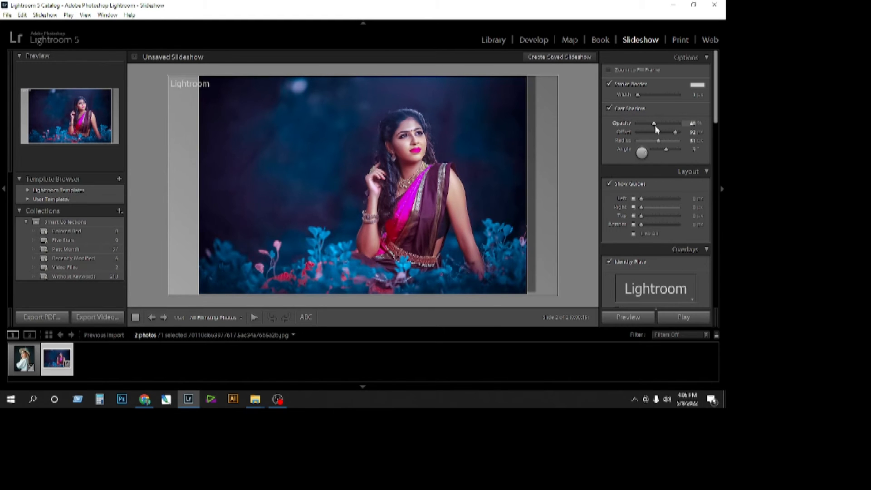
{"action": "left_click_drag", "start_coordinate": [653, 123], "coordinate": [657, 124]}
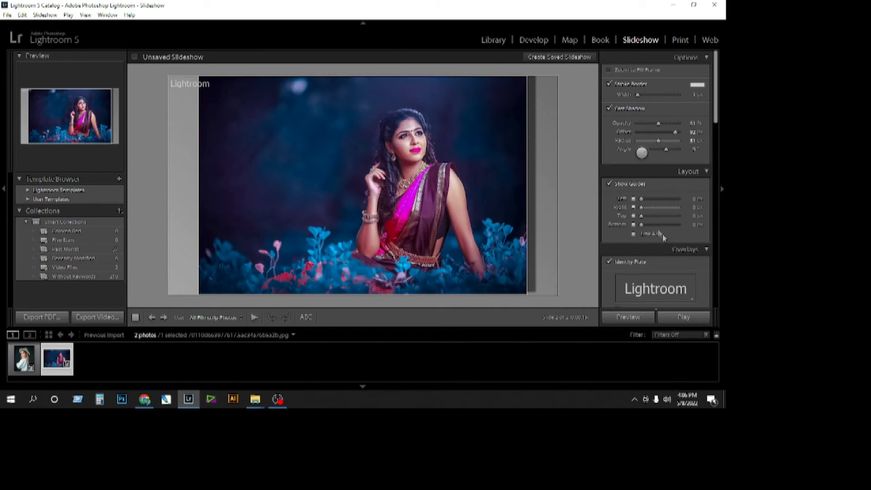
{"action": "mouse_move", "coordinate": [715, 110]}
{"action": "left_mouse_down"}
{"action": "mouse_move", "coordinate": [717, 241]}
{"action": "mouse_move", "coordinate": [712, 112]}
{"action": "left_mouse_up"}
Lay out the saree photo in the Print module and print the page.
{"action": "left_click", "coordinate": [679, 40]}
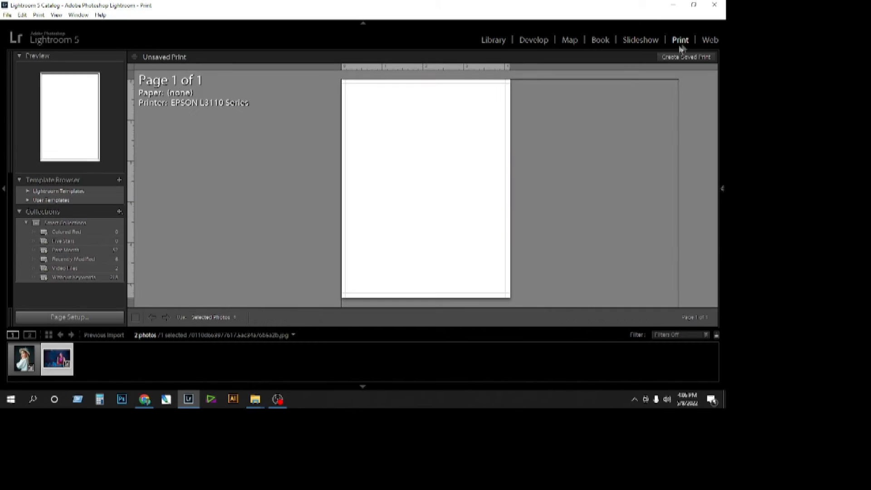
{"action": "left_click", "coordinate": [7, 15]}
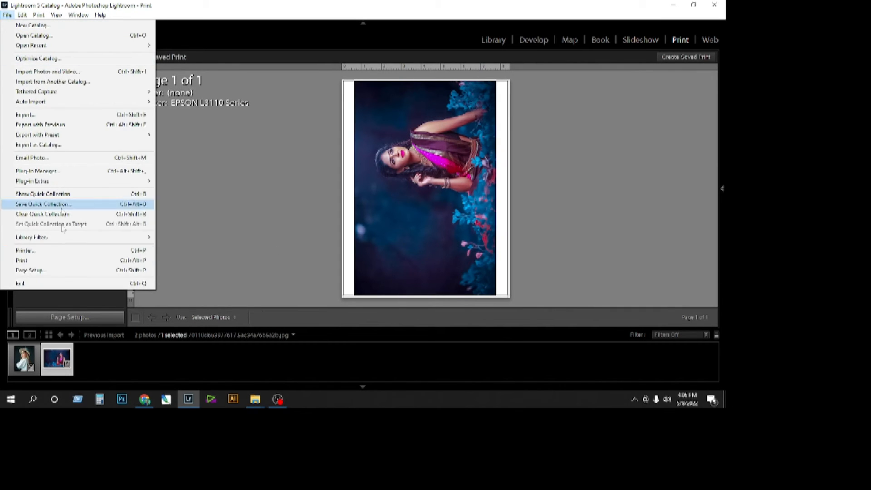
{"action": "left_click", "coordinate": [27, 258]}
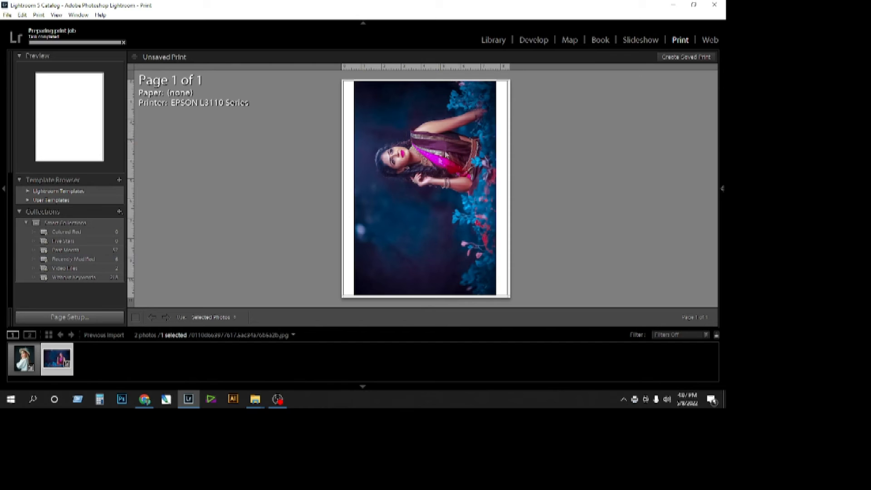
Preview the photos in the Web module's Lightroom HTML Gallery and return to the Develop module.
{"action": "left_click", "coordinate": [705, 41]}
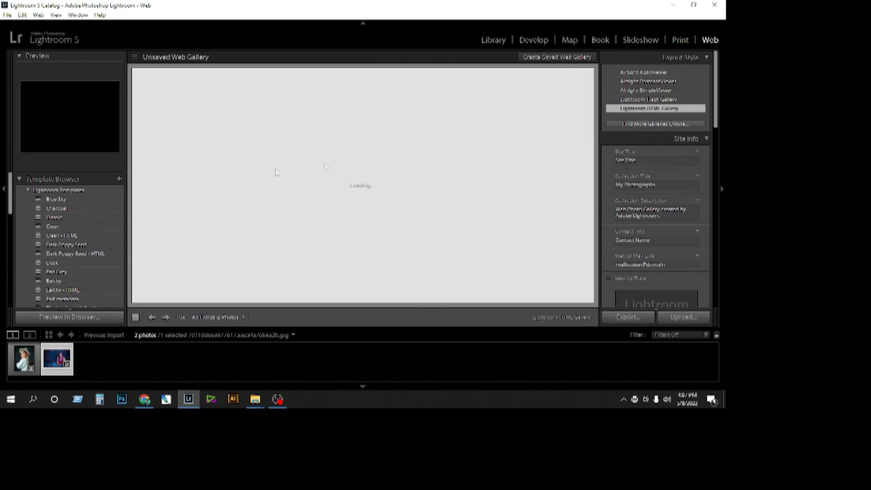
{"action": "left_click", "coordinate": [286, 154]}
{"action": "scroll", "coordinate": [344, 136], "scroll_direction": "down", "scroll_amount": 2}
{"action": "scroll", "coordinate": [345, 136], "scroll_direction": "up", "scroll_amount": 2}
{"action": "left_click", "coordinate": [528, 40]}
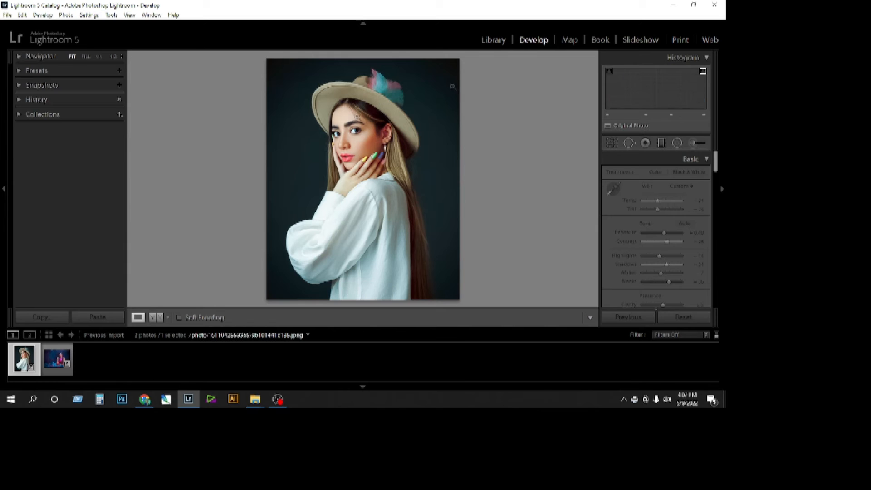
Rotate the hat portrait counterclockwise and rotate it back clockwise.
{"action": "left_click", "coordinate": [7, 15]}
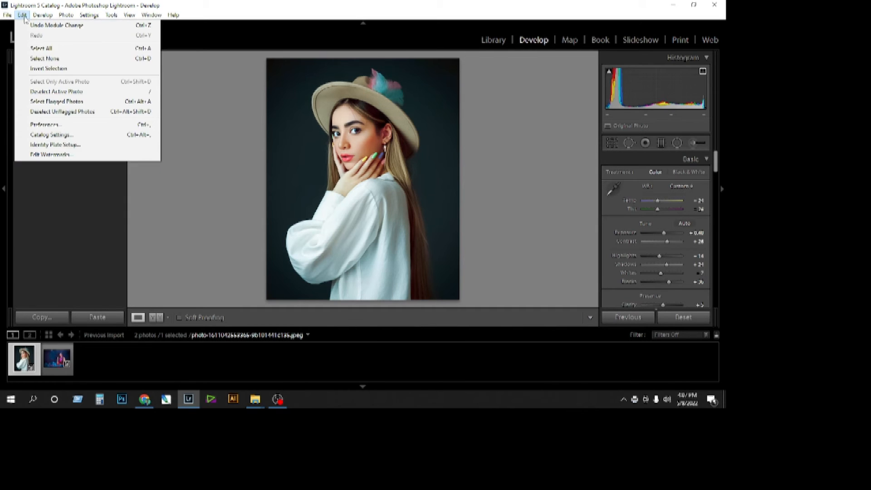
{"action": "mouse_move", "coordinate": [66, 15]}
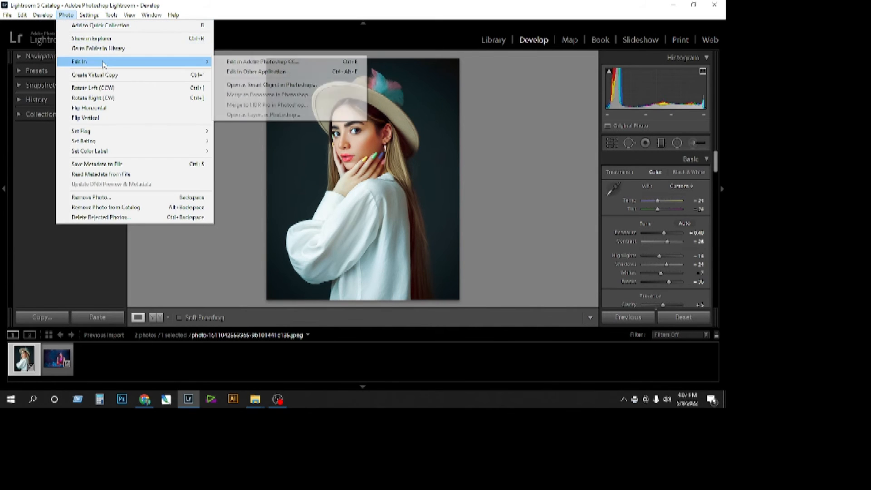
{"action": "left_click", "coordinate": [167, 88]}
{"action": "left_click", "coordinate": [66, 15]}
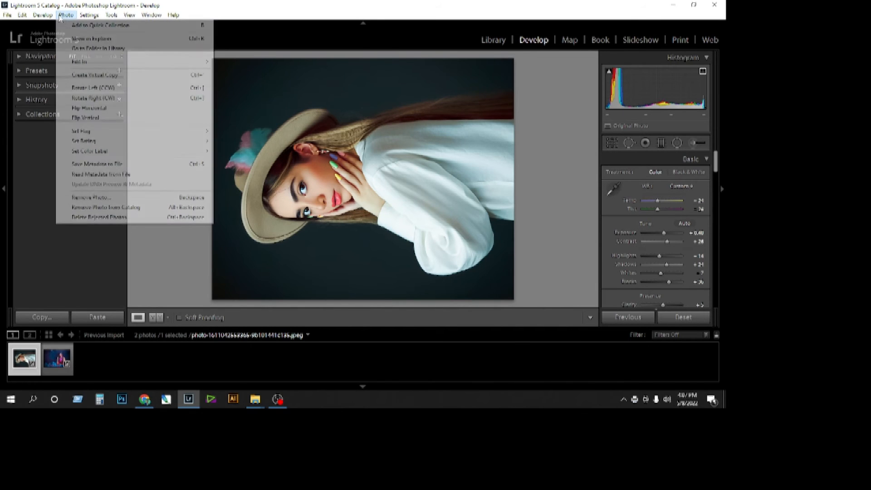
{"action": "left_click", "coordinate": [102, 96]}
Try a Heal spot removal on the hat portrait's cheek and undo it.
{"action": "left_click", "coordinate": [87, 15]}
{"action": "mouse_move", "coordinate": [111, 15]}
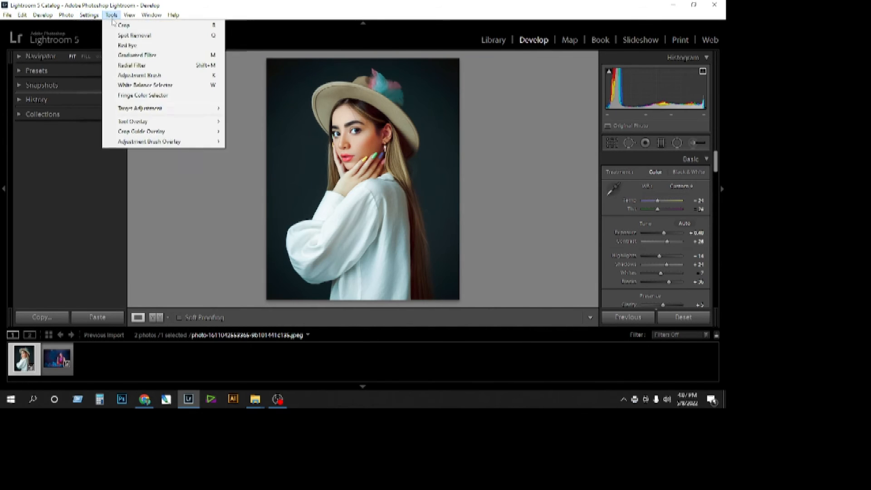
{"action": "left_click", "coordinate": [148, 41]}
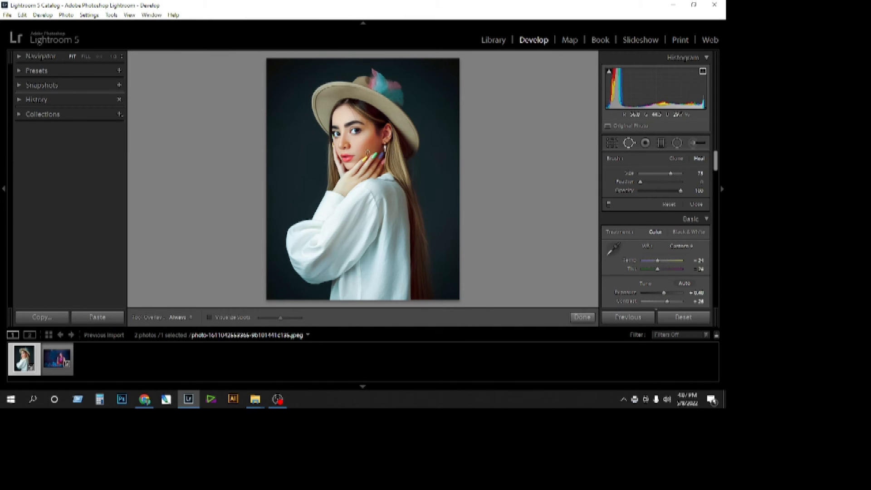
{"action": "left_click", "coordinate": [368, 141]}
{"action": "key", "text": "z"}
{"action": "key", "text": "z"}
{"action": "key", "text": "z"}
{"action": "key", "text": "z"}
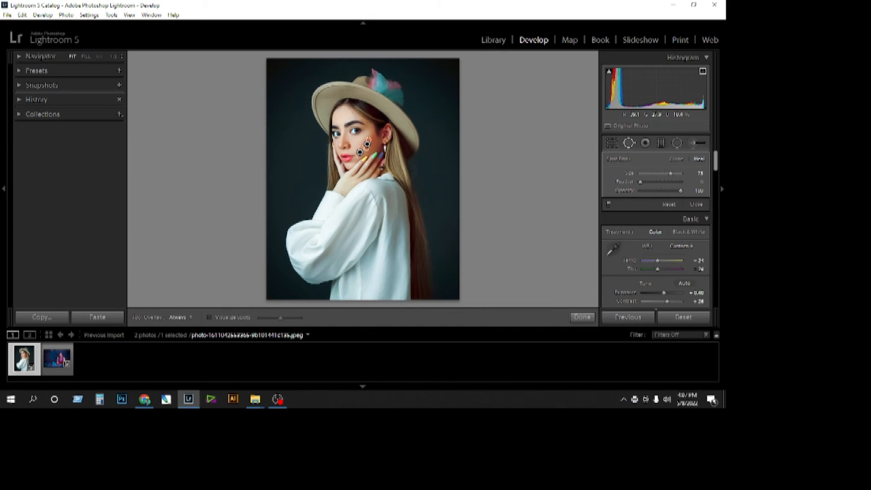
{"action": "key", "text": "ctrl+z"}
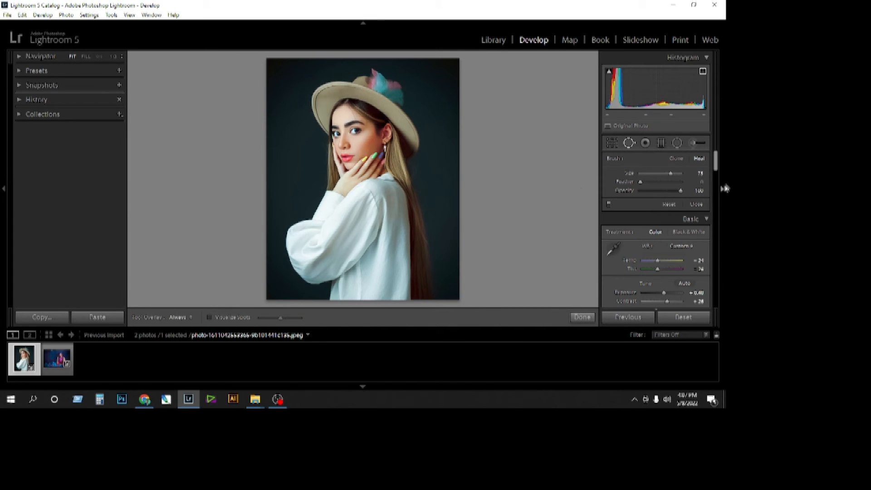
Activate Red Eye Correction and examine the hat portrait's eyes up close.
{"action": "left_click", "coordinate": [90, 18]}
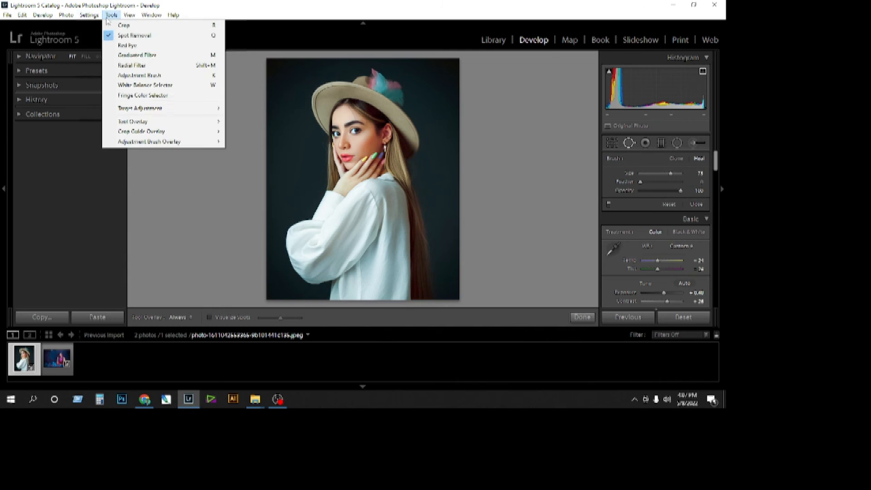
{"action": "left_click", "coordinate": [133, 46]}
{"action": "key", "text": "z"}
{"action": "key", "text": "z"}
{"action": "key", "text": "z"}
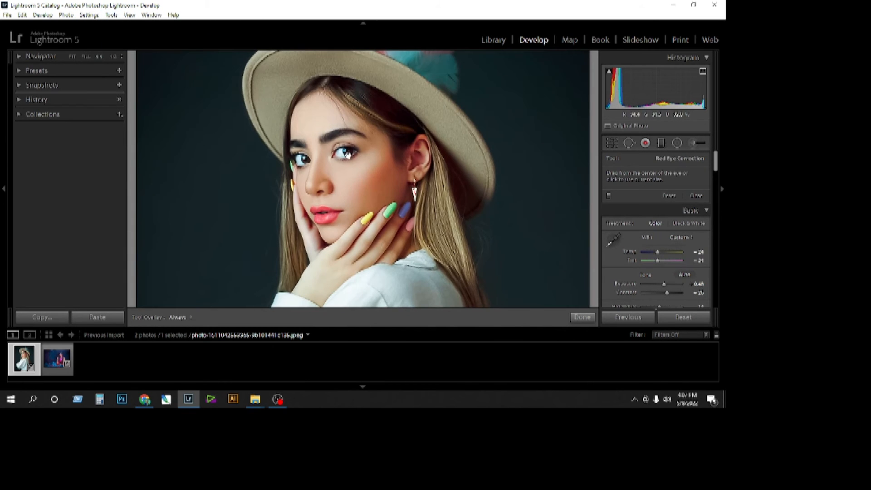
{"action": "key", "text": "z"}
Turn on soft proofing for the hat portrait.
{"action": "left_click", "coordinate": [150, 16]}
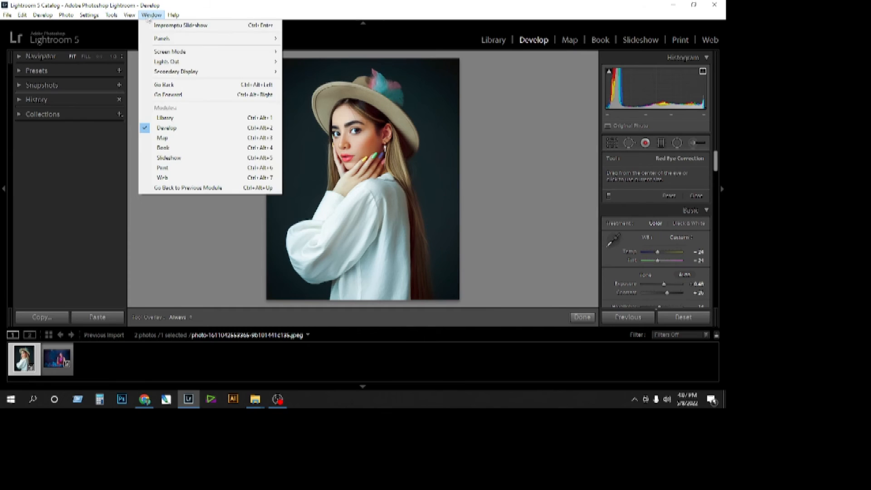
{"action": "mouse_move", "coordinate": [129, 15]}
{"action": "mouse_move", "coordinate": [173, 119]}
{"action": "left_click", "coordinate": [266, 117]}
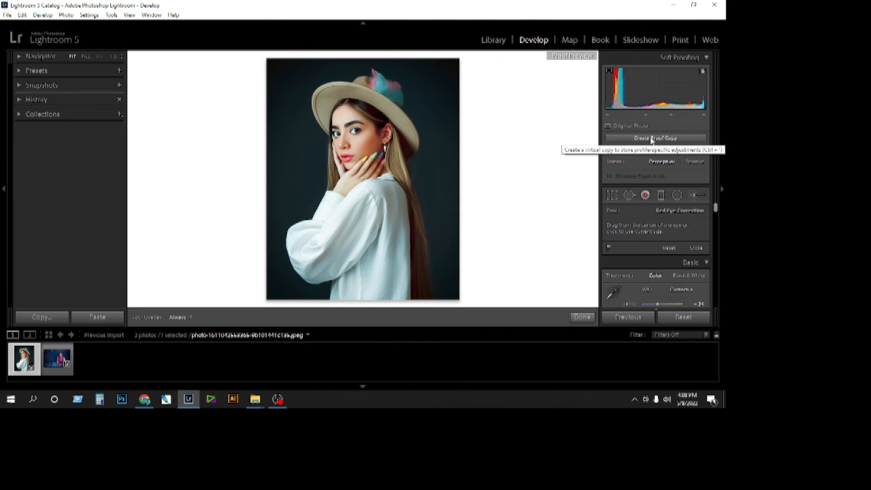
Activate the Adjustment Brush for the hat portrait.
{"action": "left_click", "coordinate": [7, 15]}
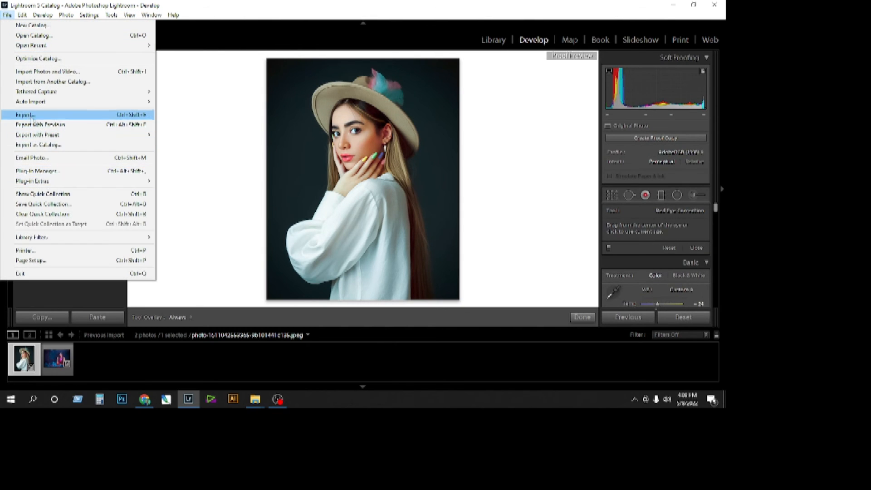
{"action": "mouse_move", "coordinate": [151, 15]}
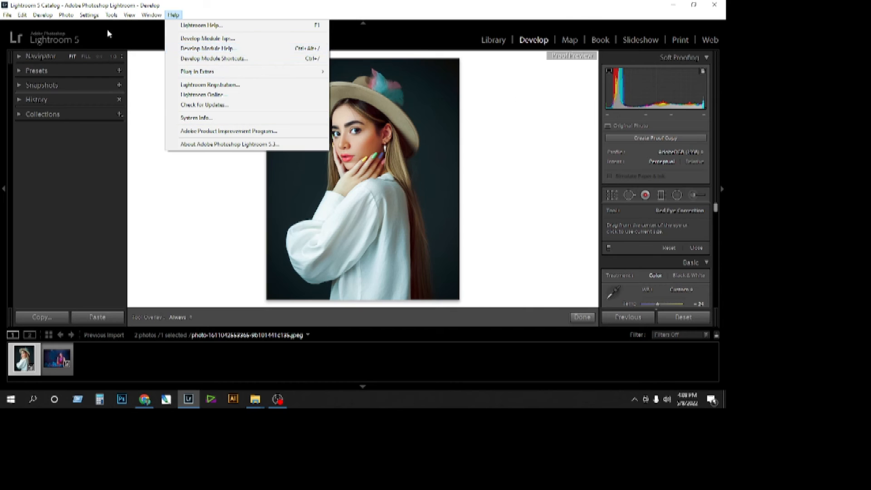
{"action": "mouse_move", "coordinate": [112, 15]}
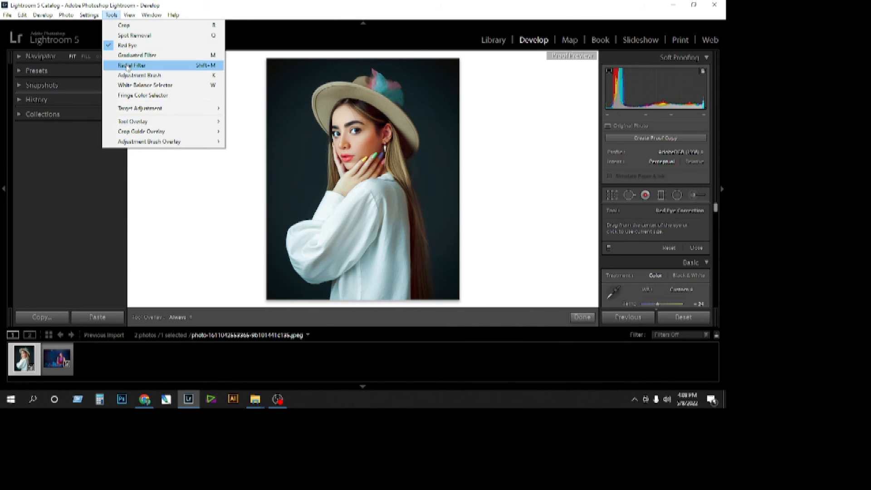
{"action": "left_click", "coordinate": [196, 80]}
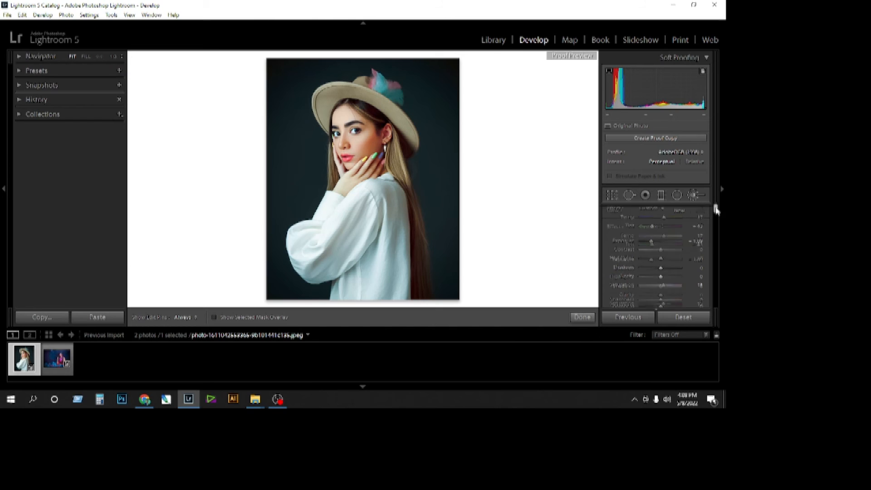
Try Auto White Balance on the hat portrait and undo it.
{"action": "left_click", "coordinate": [89, 15]}
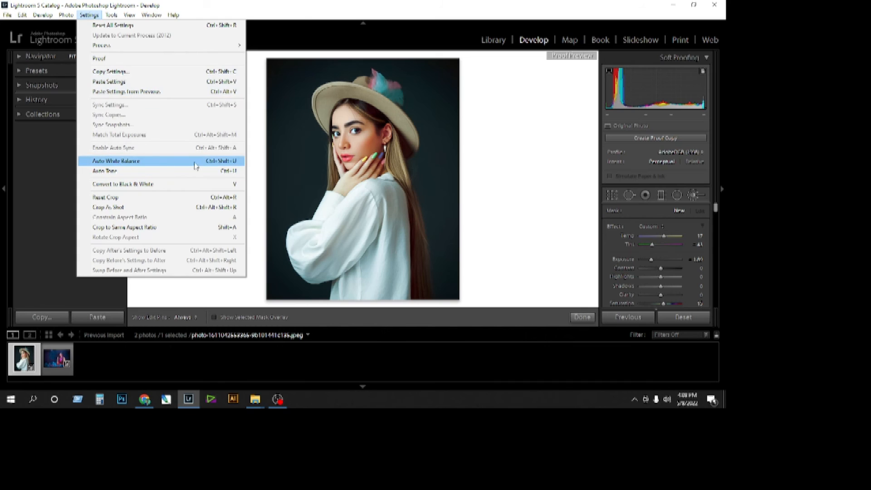
{"action": "left_click", "coordinate": [177, 161]}
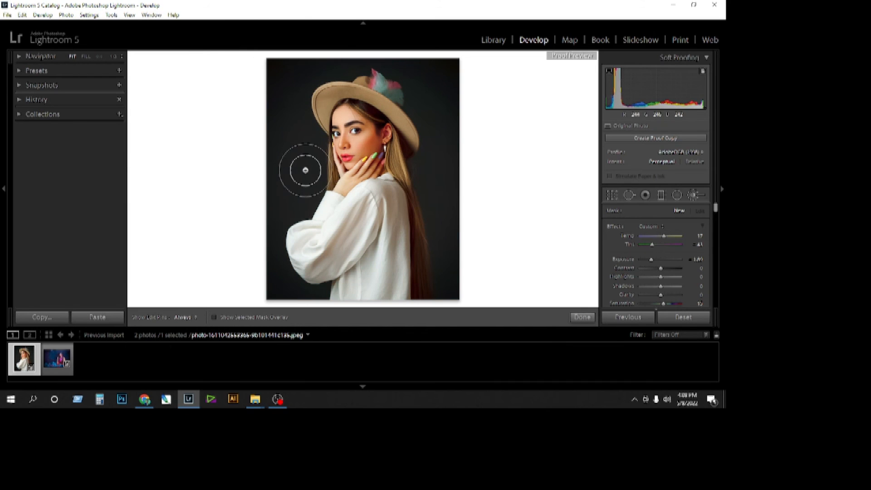
{"action": "key", "text": "ctrl+z"}
Start exporting the hat portrait to the hard drive and choose the Untitled Export folder on the Desktop as its location.
{"action": "left_click", "coordinate": [45, 16]}
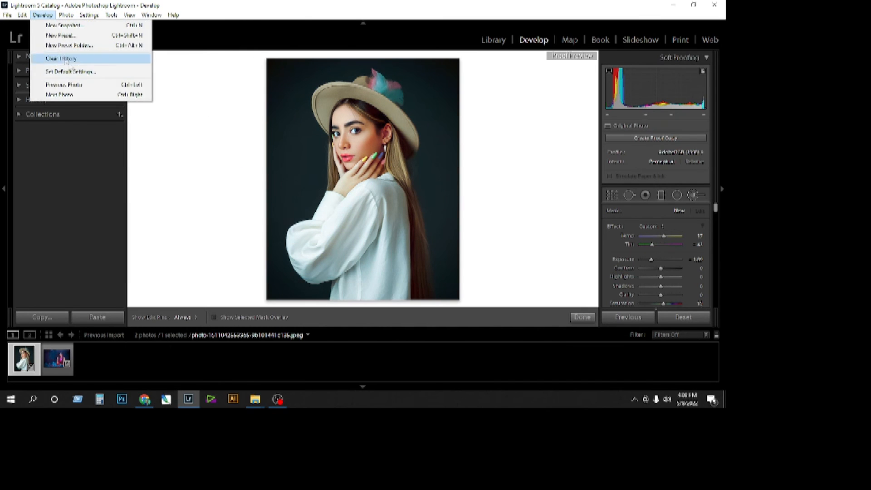
{"action": "mouse_move", "coordinate": [22, 15]}
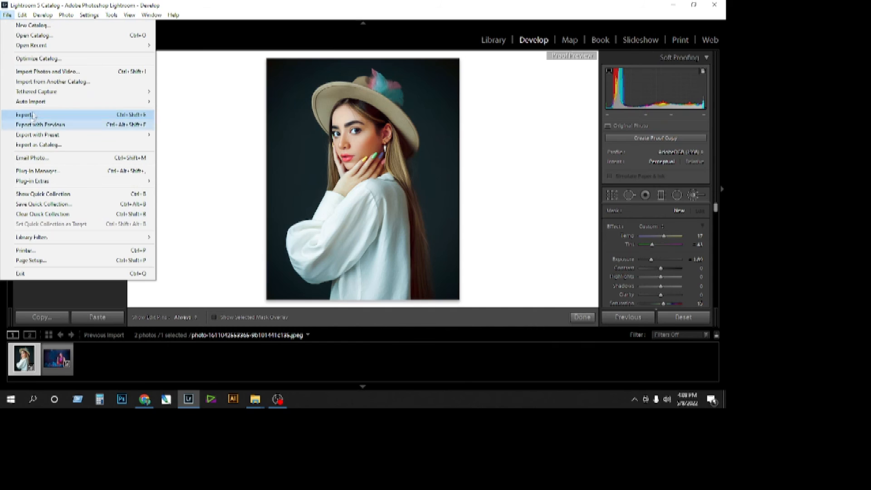
{"action": "left_click", "coordinate": [46, 114]}
{"action": "left_click", "coordinate": [381, 133]}
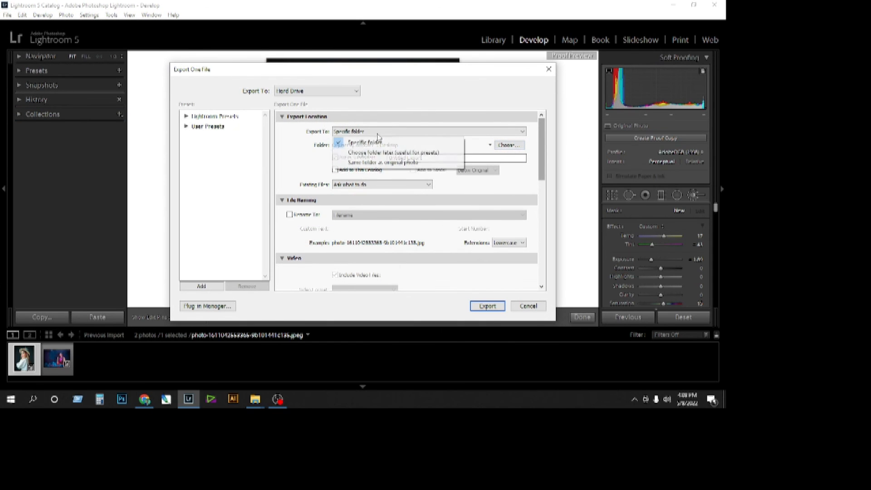
{"action": "left_click", "coordinate": [502, 145]}
{"action": "left_click", "coordinate": [505, 145]}
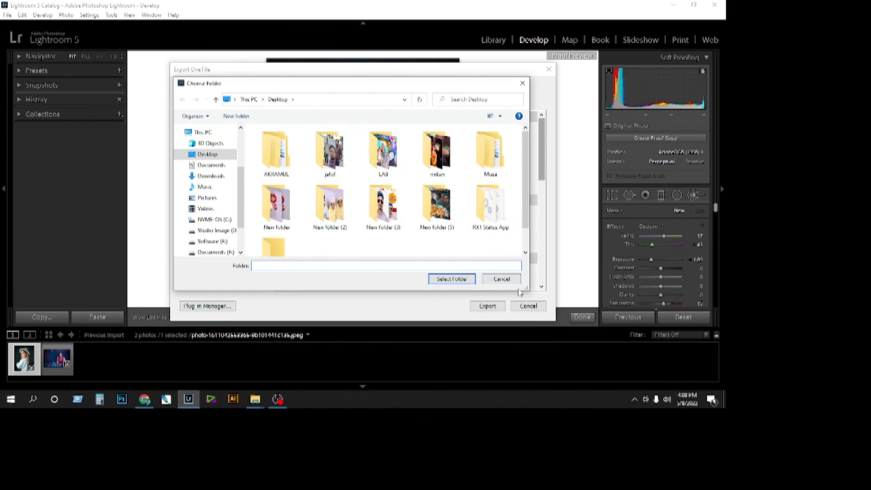
{"action": "scroll", "coordinate": [293, 181], "scroll_direction": "down", "scroll_amount": 1}
{"action": "left_click", "coordinate": [275, 223]}
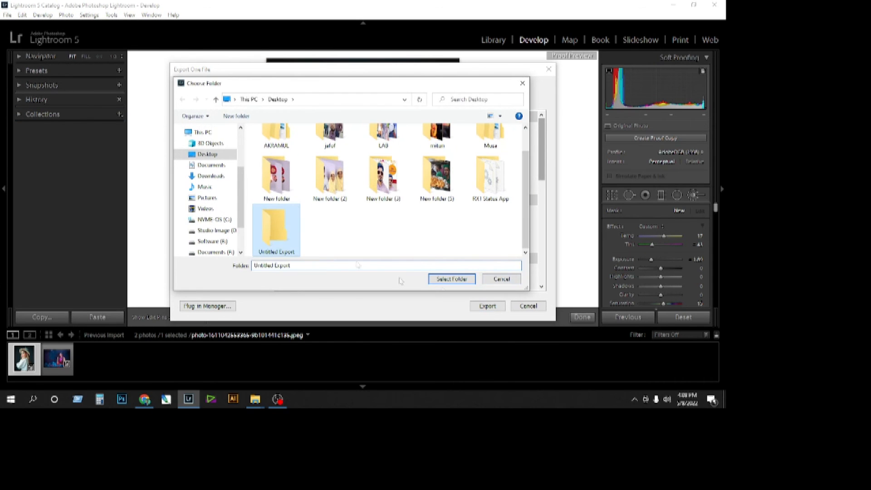
{"action": "left_click", "coordinate": [451, 279]}
Export the hat portrait into the Untitled Export subfolder, keeping the lowercase file extension.
{"action": "left_click", "coordinate": [511, 243]}
{"action": "left_click", "coordinate": [512, 267]}
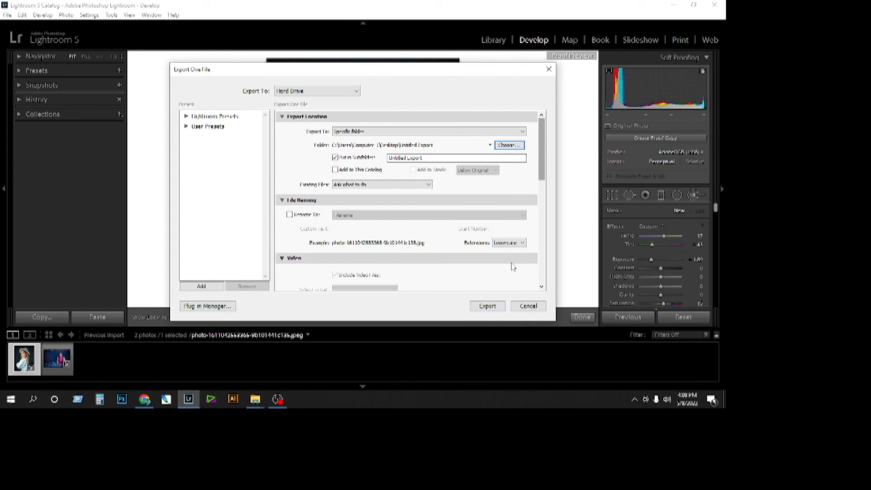
{"action": "left_click", "coordinate": [484, 307]}
Switch to the desktop's Untitled Export folder, view the exported hat portrait in Photos and close it.
{"action": "left_click", "coordinate": [673, 4]}
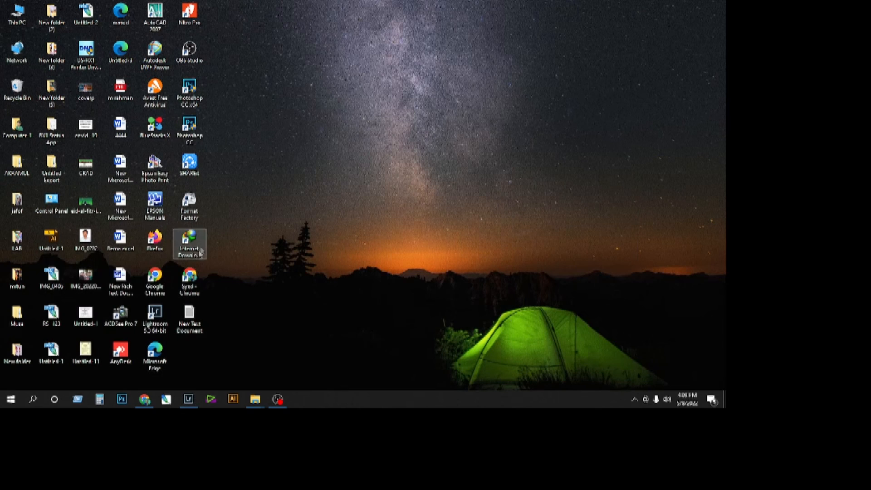
{"action": "double_click", "coordinate": [54, 168]}
{"action": "double_click", "coordinate": [112, 121]}
{"action": "double_click", "coordinate": [112, 122]}
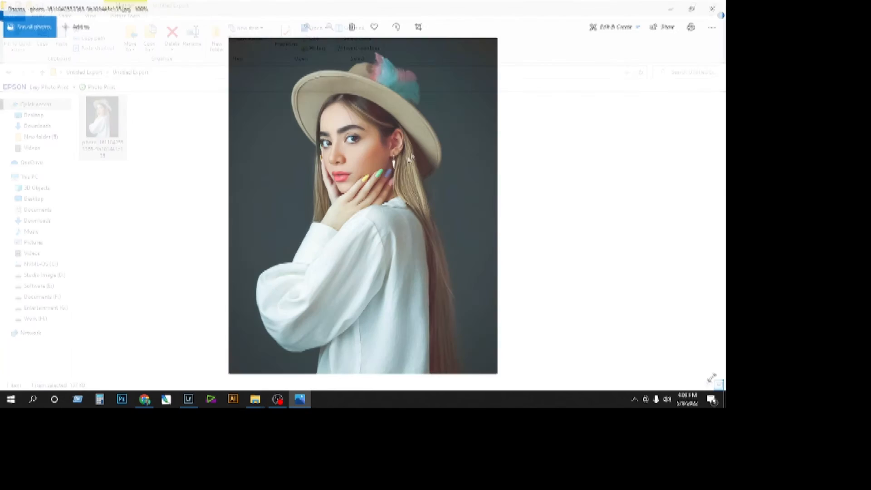
{"action": "left_click", "coordinate": [712, 8]}
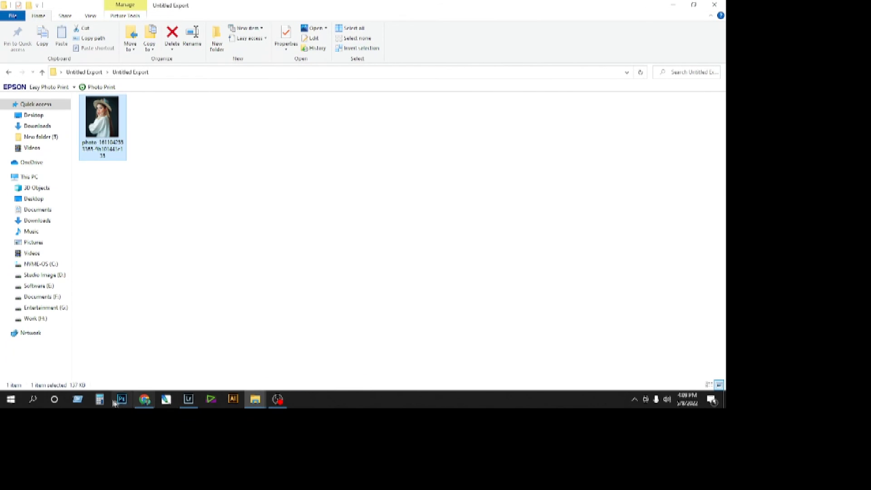
Switch back to Lightroom, export the sari portrait to the Untitled Export folder and adjust the brush's Temp setting.
{"action": "left_click", "coordinate": [188, 399]}
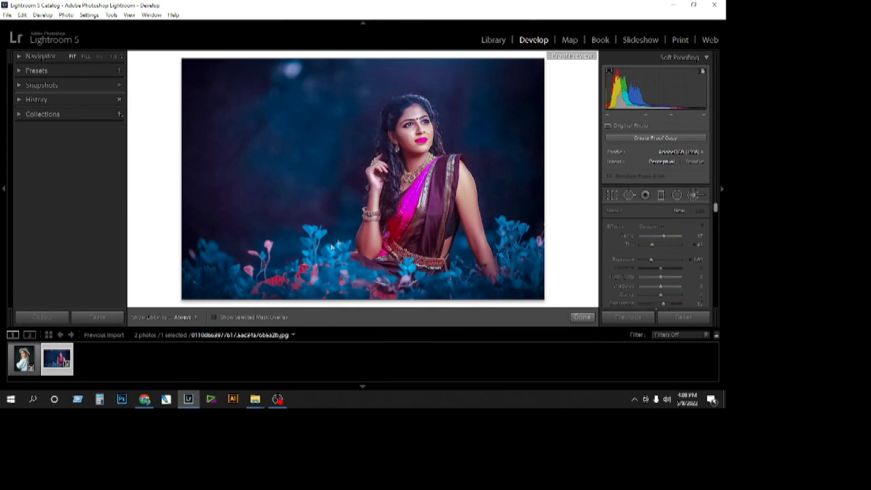
{"action": "left_click", "coordinate": [8, 15]}
{"action": "left_click", "coordinate": [46, 145]}
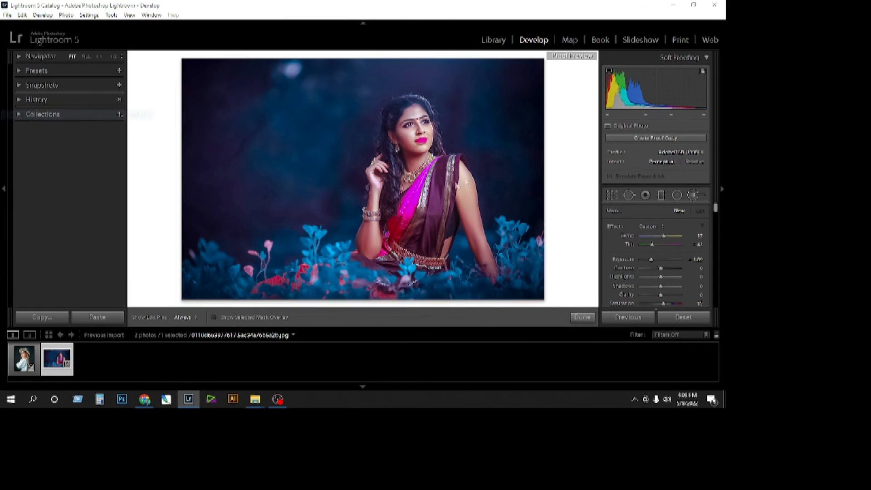
{"action": "left_click", "coordinate": [487, 308]}
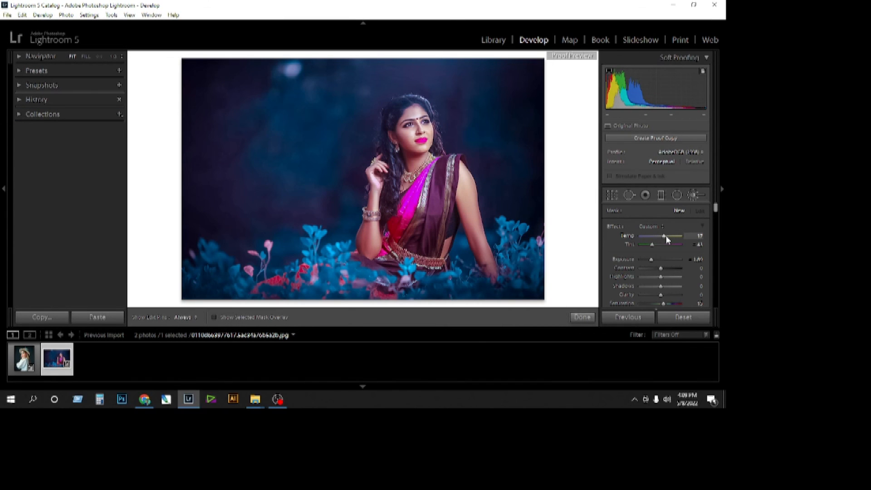
{"action": "left_click_drag", "start_coordinate": [666, 236], "coordinate": [670, 236]}
Switch to the Untitled Export folder and view the exported sari portrait, then close the image.
{"action": "left_click", "coordinate": [673, 5]}
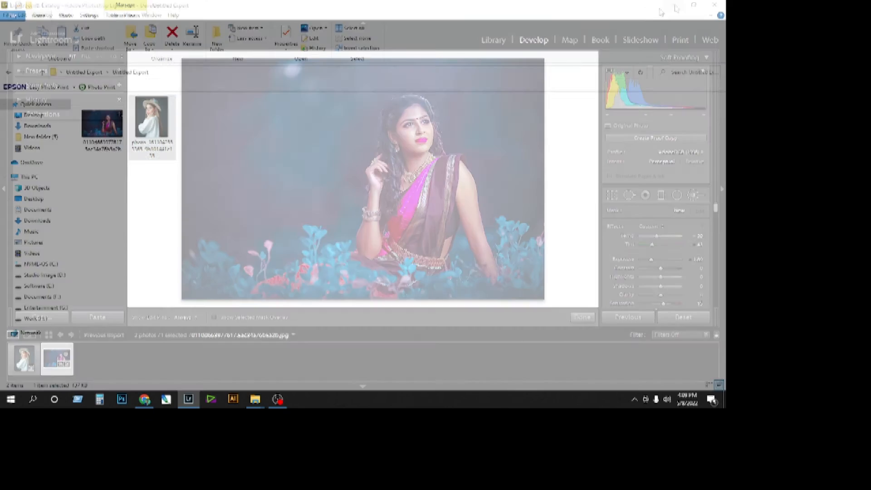
{"action": "double_click", "coordinate": [103, 125]}
{"action": "left_click", "coordinate": [714, 4]}
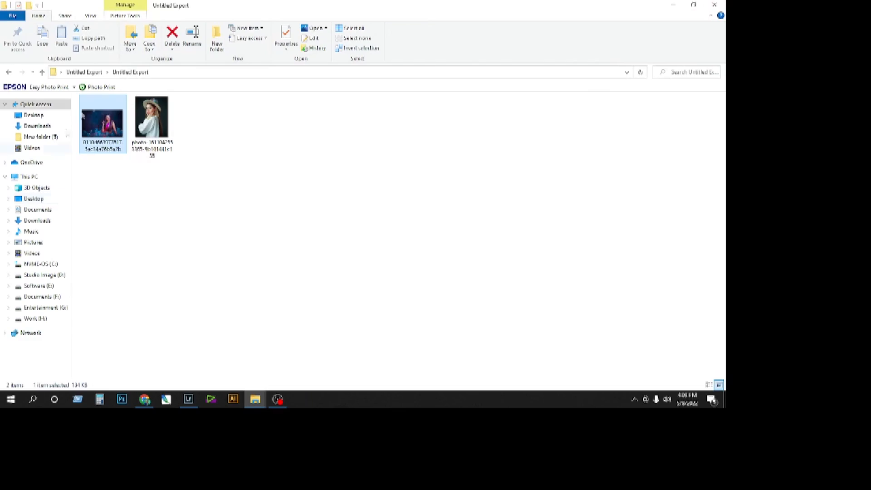
{"action": "right_click", "coordinate": [180, 191]}
{"action": "left_click", "coordinate": [278, 399]}
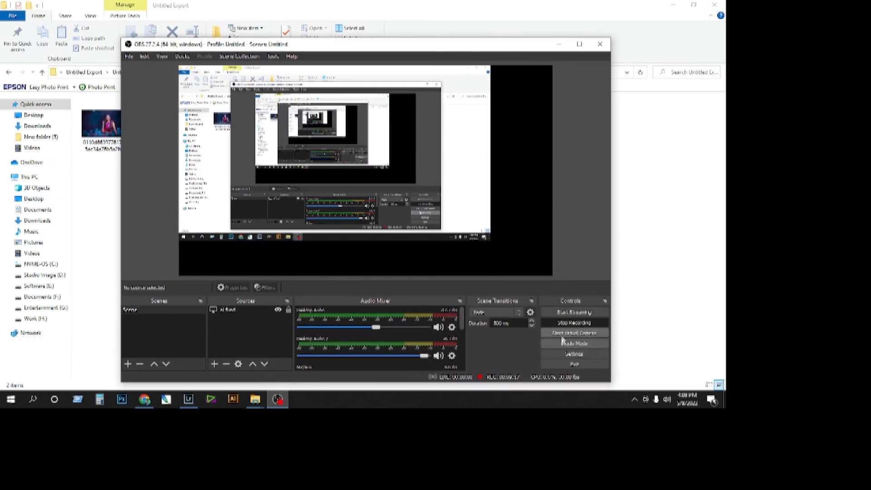